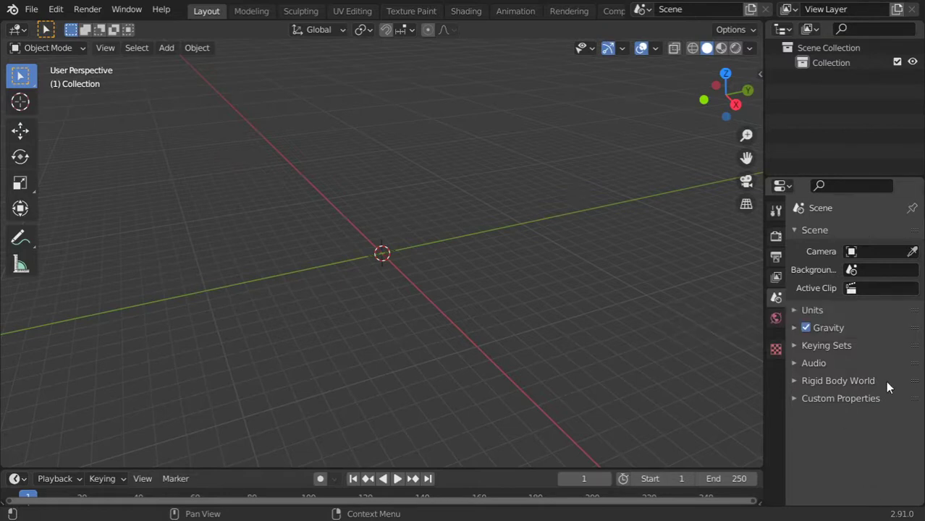
Enlarge the timeline area, nudge the 3D view, and bring up the Add menu
{"action": "left_click_drag", "start_coordinate": [247, 470], "coordinate": [256, 439]}
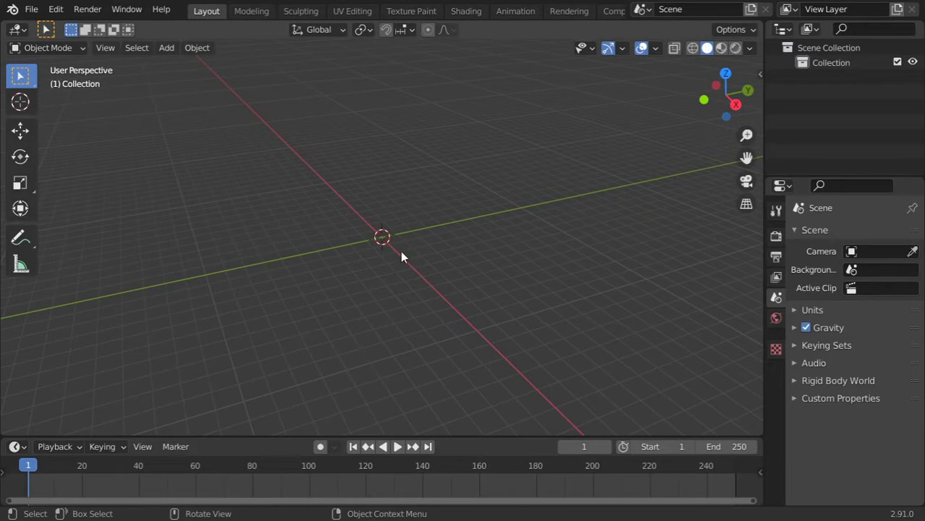
{"action": "middle_click_drag", "start_coordinate": [384, 216], "coordinate": [384, 216], "text": "shift"}
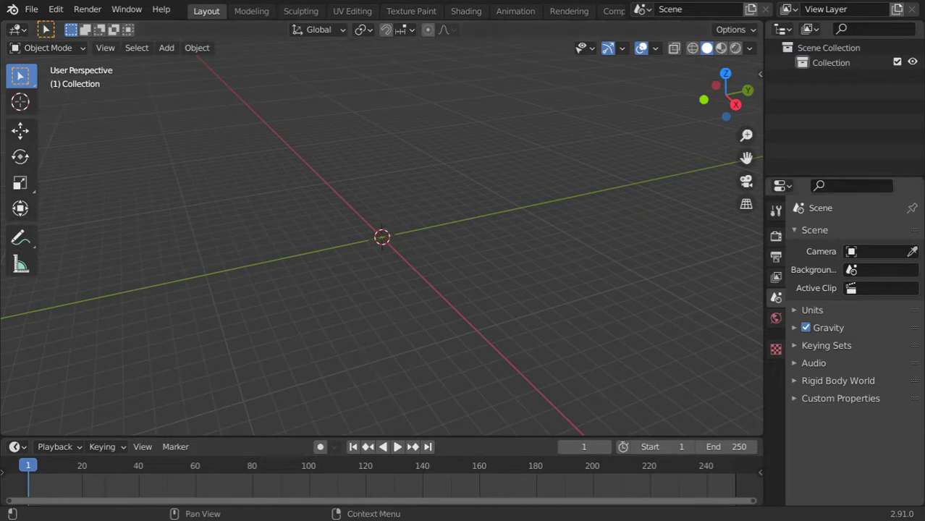
{"action": "key", "text": "shift+a"}
Add a cube at the origin and apply Quick Fur to it via F3 search
{"action": "left_click", "coordinate": [416, 225]}
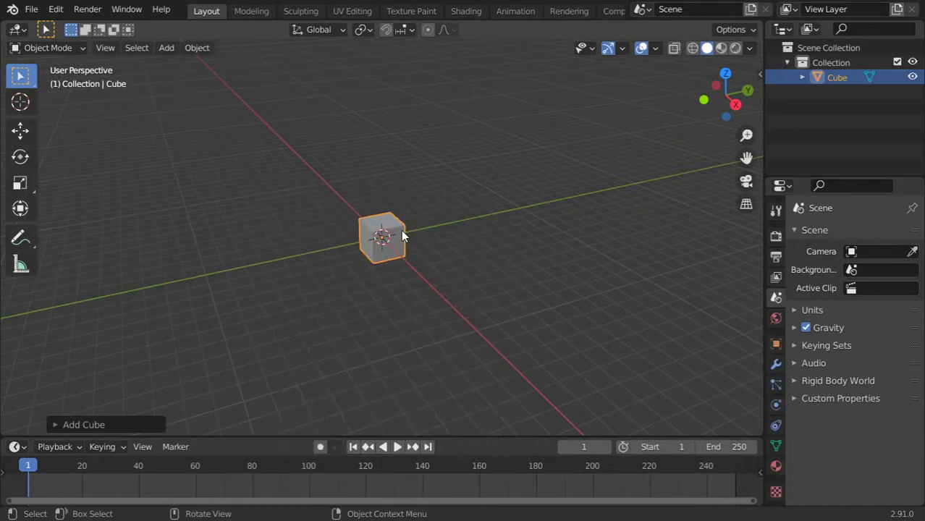
{"action": "key", "text": "F3"}
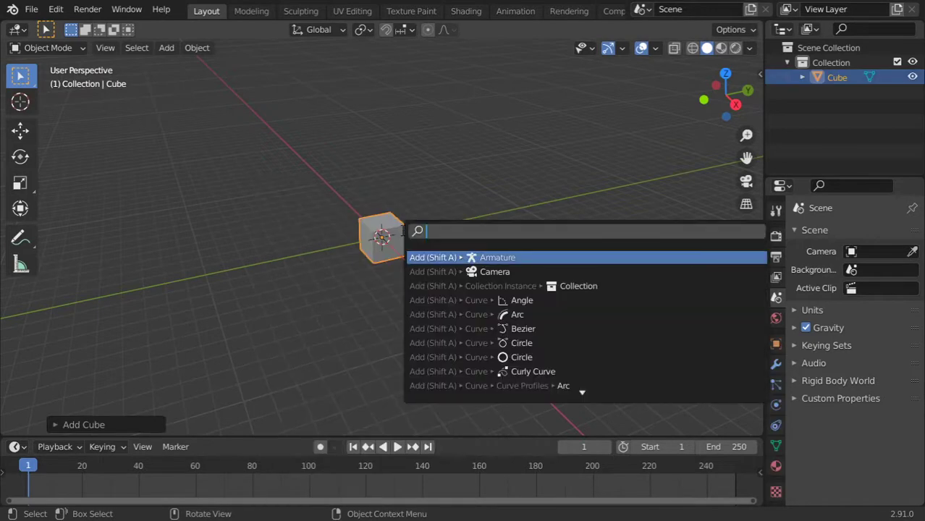
{"action": "type", "text": "quick"}
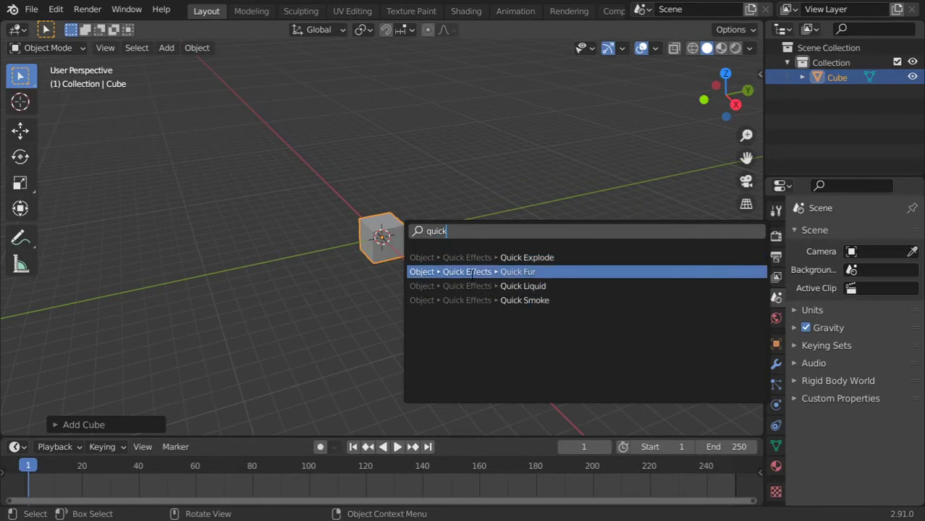
{"action": "left_click", "coordinate": [472, 272]}
Show the cube's Fur Material settings in the Material properties
{"action": "scroll", "coordinate": [409, 240], "scroll_direction": "up", "scroll_amount": 3}
{"action": "scroll", "coordinate": [413, 243], "scroll_direction": "up", "scroll_amount": 5}
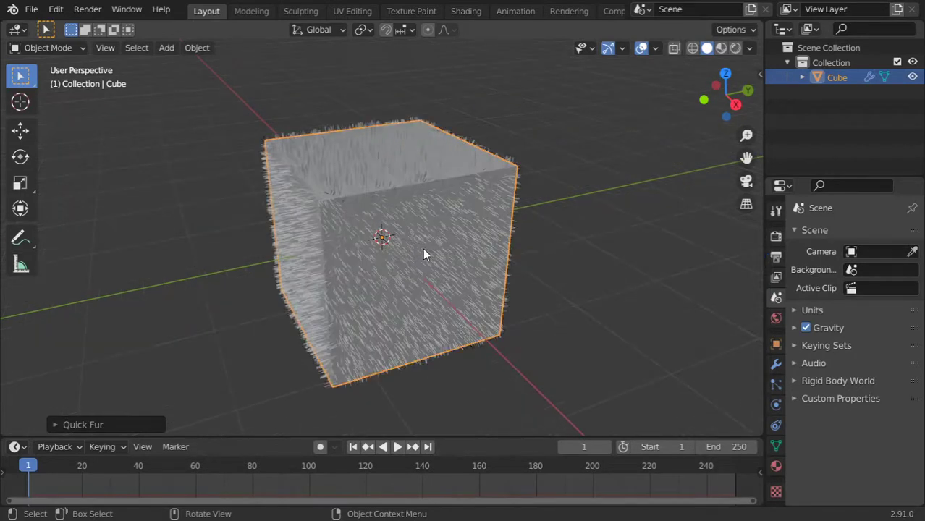
{"action": "scroll", "coordinate": [774, 460], "scroll_direction": "down", "scroll_amount": 1}
{"action": "left_click", "coordinate": [775, 458]}
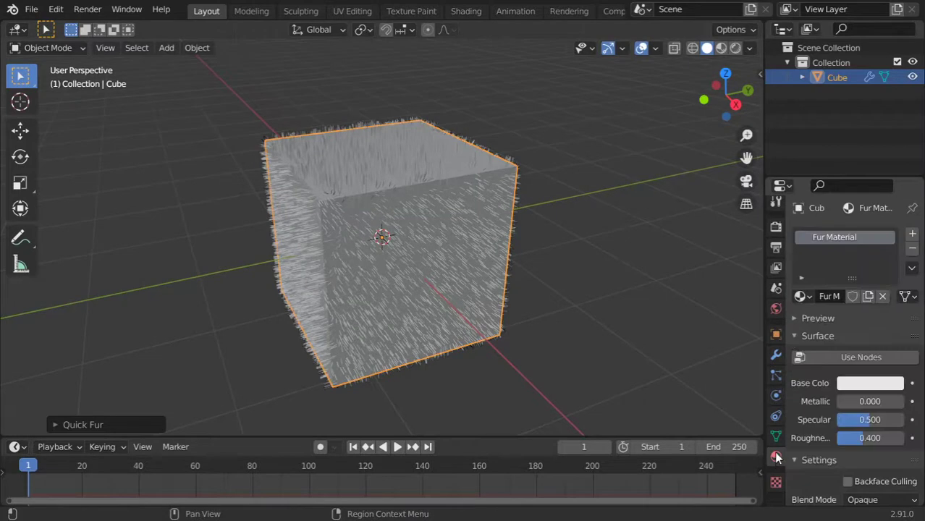
Widen the properties area and set the fur's particle hair Number to 2500
{"action": "left_click_drag", "start_coordinate": [765, 330], "coordinate": [646, 322]}
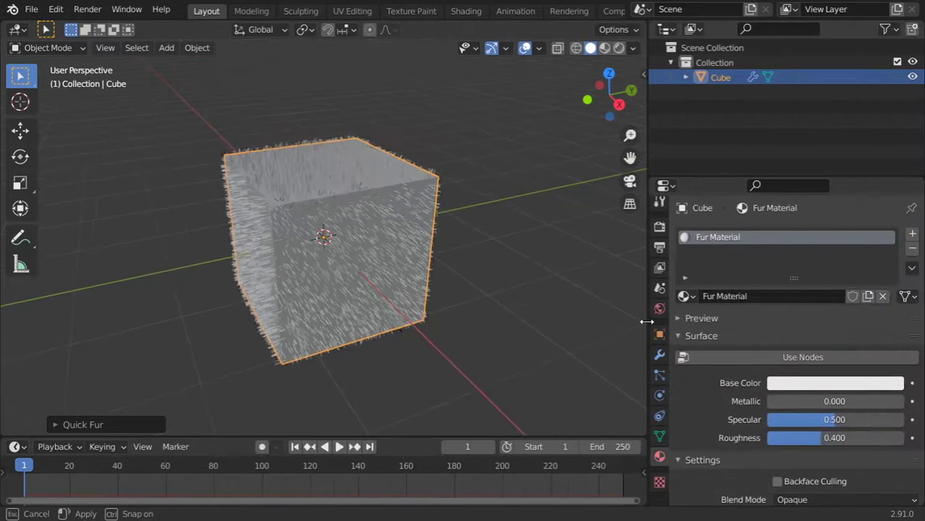
{"action": "left_click", "coordinate": [659, 416]}
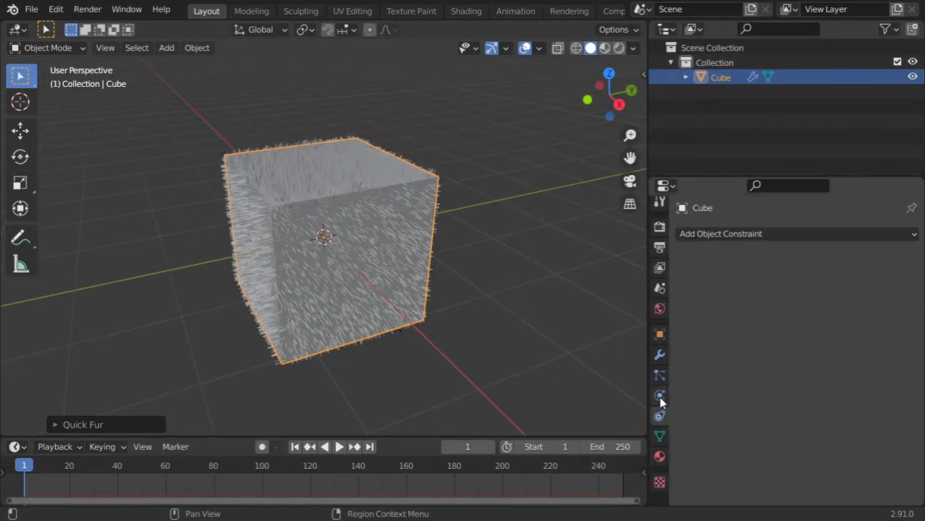
{"action": "left_click", "coordinate": [660, 396]}
{"action": "left_click", "coordinate": [659, 375]}
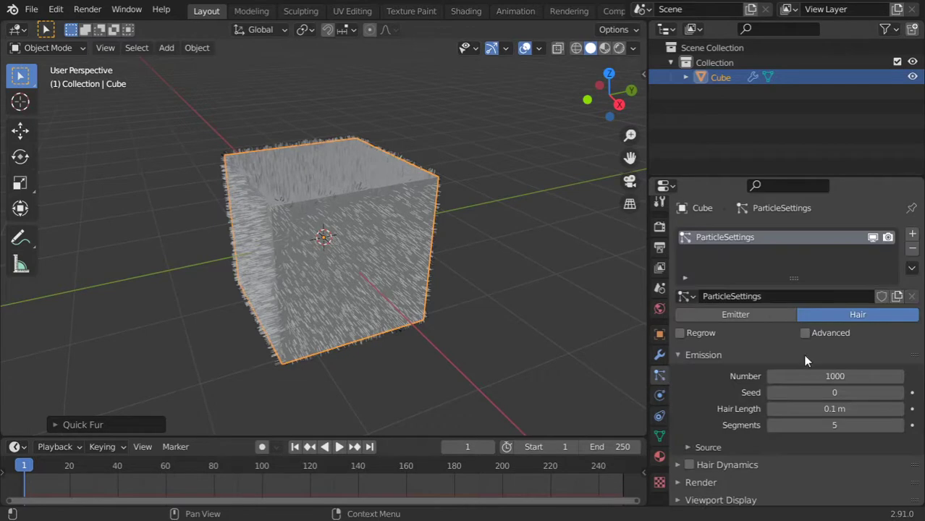
{"action": "left_click", "coordinate": [830, 377]}
{"action": "type", "text": "2"}
{"action": "key", "text": "Return"}
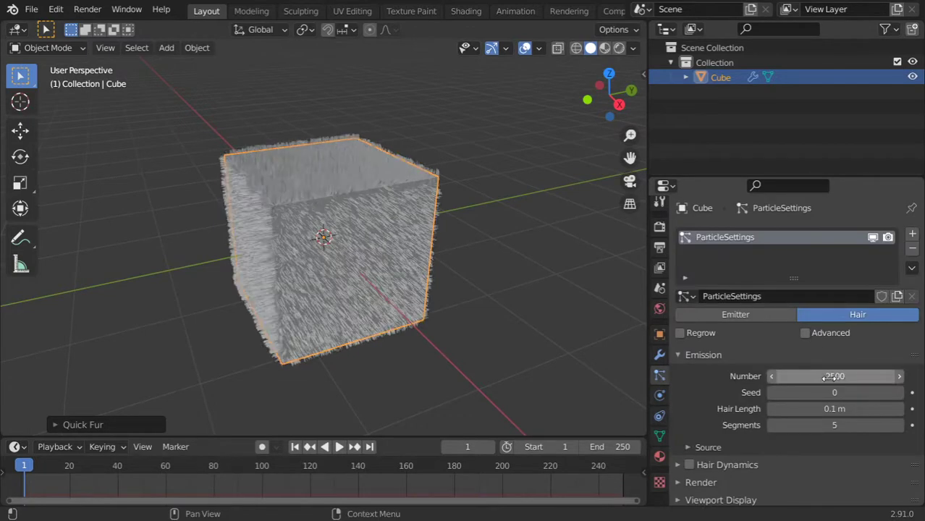
Expand hair Viewport Display and try the Amount slider at 72%, then restore 100%
{"action": "scroll", "coordinate": [828, 380], "scroll_direction": "down", "scroll_amount": 4}
{"action": "scroll", "coordinate": [826, 380], "scroll_direction": "down", "scroll_amount": 1}
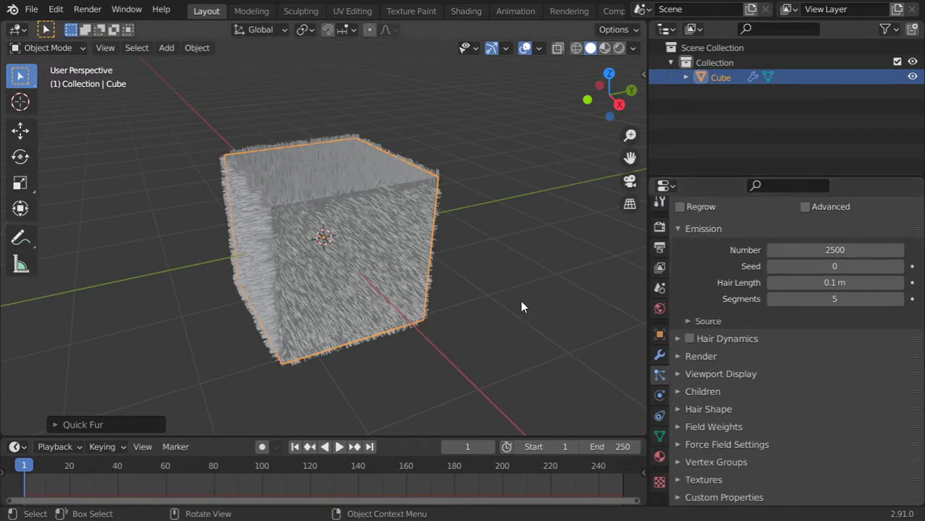
{"action": "middle_click_drag", "start_coordinate": [441, 297], "coordinate": [579, 281]}
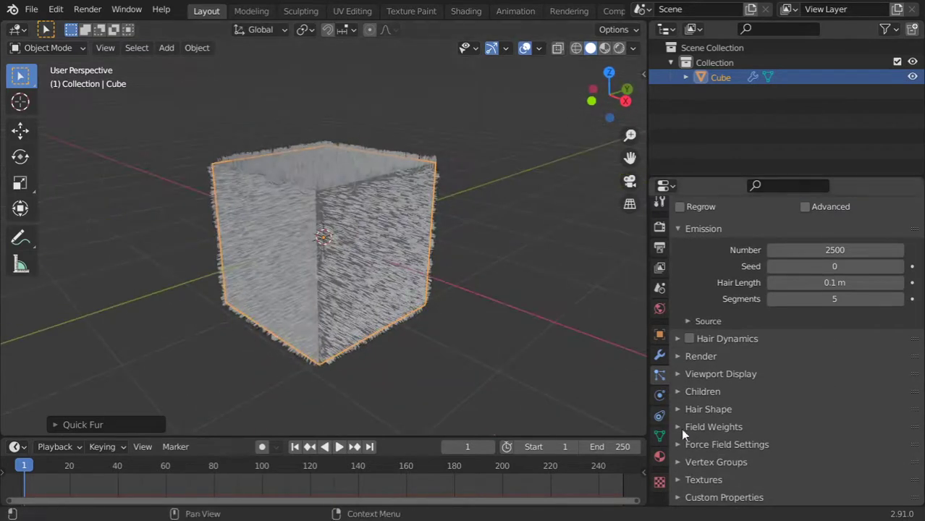
{"action": "left_click", "coordinate": [702, 371]}
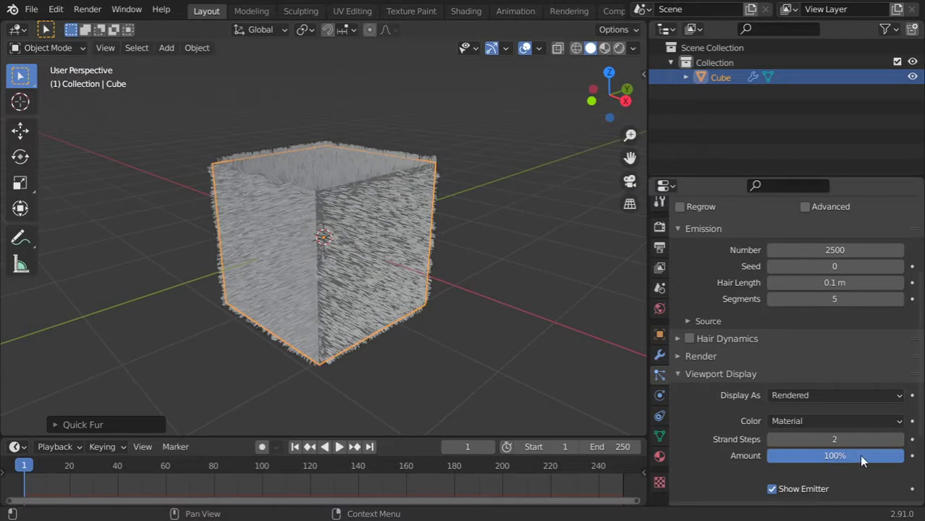
{"action": "left_click_drag", "start_coordinate": [834, 455], "coordinate": [864, 455]}
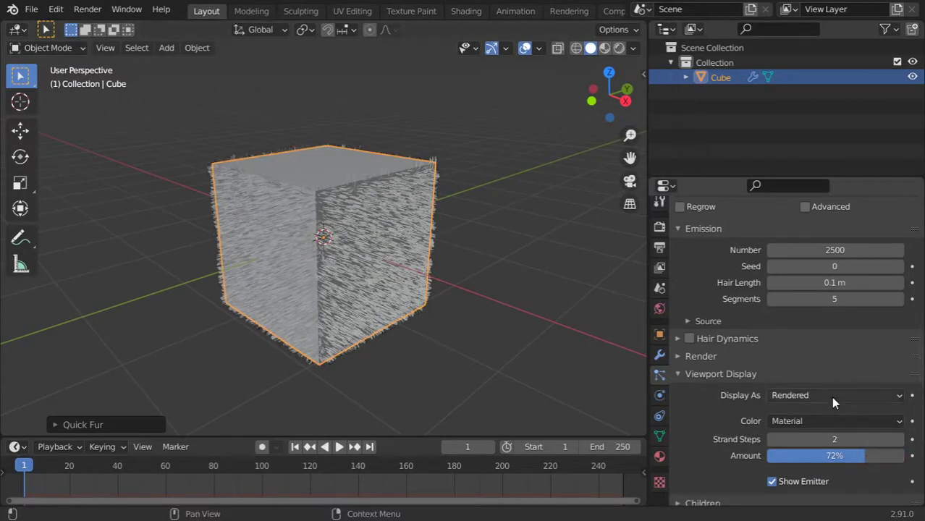
{"action": "left_click_drag", "start_coordinate": [864, 455], "coordinate": [903, 455]}
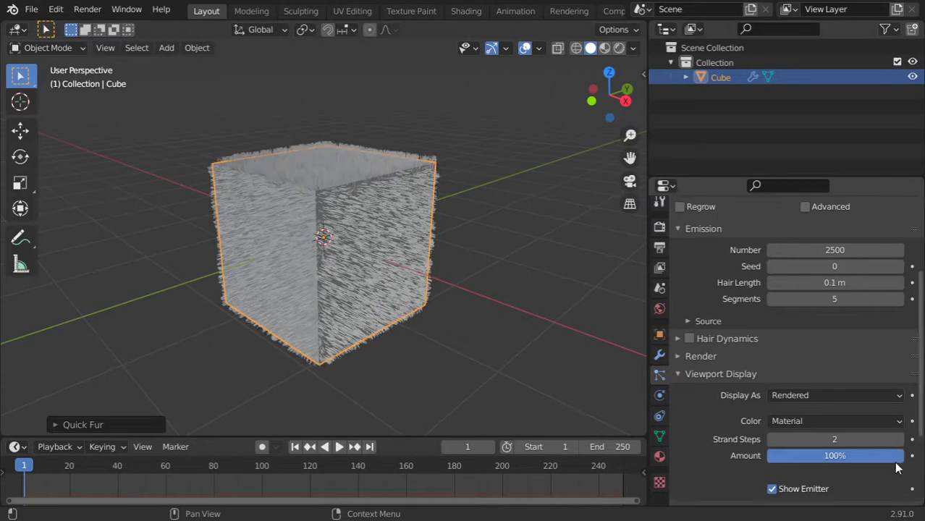
{"action": "left_click", "coordinate": [69, 47]}
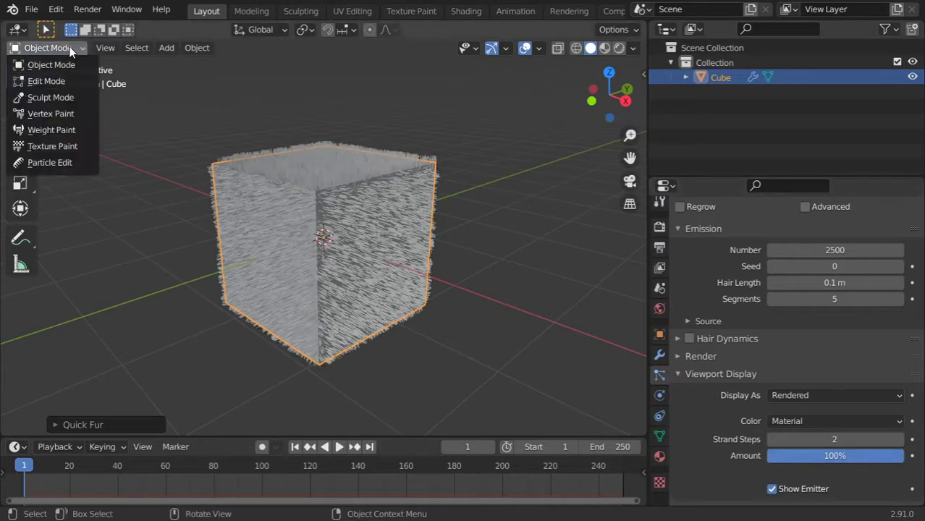
Enter Particle Edit and comb the fur with 138 px, then 80 px brushes
{"action": "left_click", "coordinate": [51, 164]}
{"action": "key", "text": "f"}
{"action": "left_click", "coordinate": [329, 241]}
{"action": "mouse_move", "coordinate": [280, 215]}
{"action": "left_mouse_down"}
{"action": "mouse_move", "coordinate": [233, 244]}
{"action": "mouse_move", "coordinate": [260, 244]}
{"action": "mouse_move", "coordinate": [271, 298]}
{"action": "mouse_move", "coordinate": [322, 233]}
{"action": "mouse_move", "coordinate": [286, 270]}
{"action": "mouse_move", "coordinate": [436, 320]}
{"action": "mouse_move", "coordinate": [426, 182]}
{"action": "left_mouse_up"}
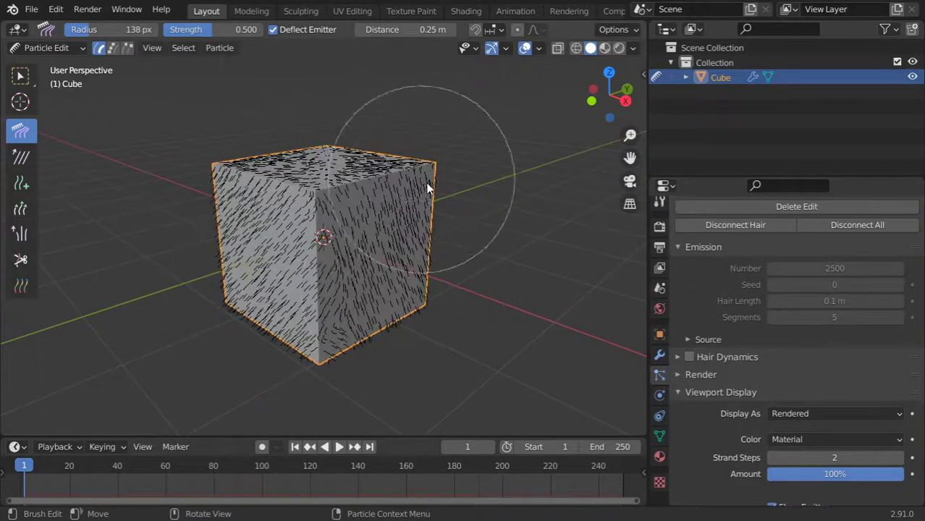
{"action": "key", "text": "f"}
{"action": "left_click", "coordinate": [410, 239]}
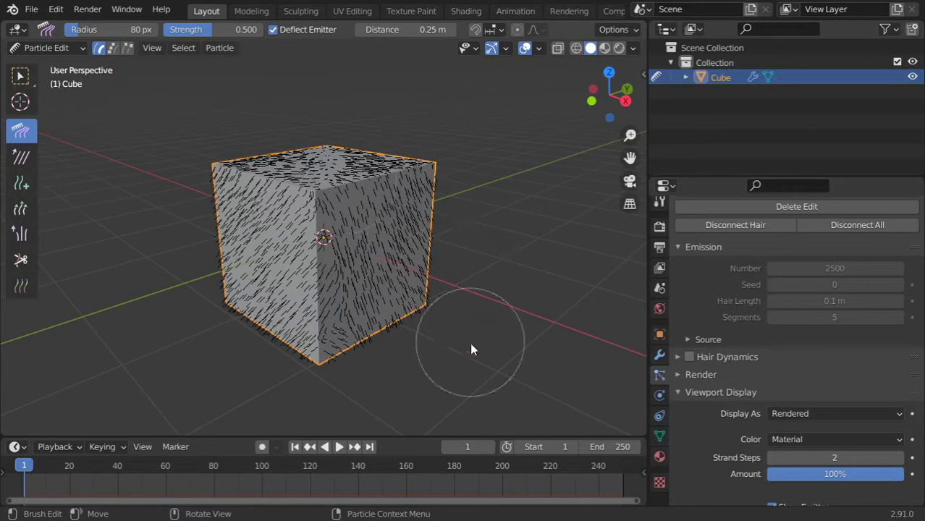
{"action": "mouse_move", "coordinate": [240, 340]}
{"action": "left_mouse_down"}
{"action": "mouse_move", "coordinate": [291, 317]}
{"action": "mouse_move", "coordinate": [260, 363]}
{"action": "left_mouse_up"}
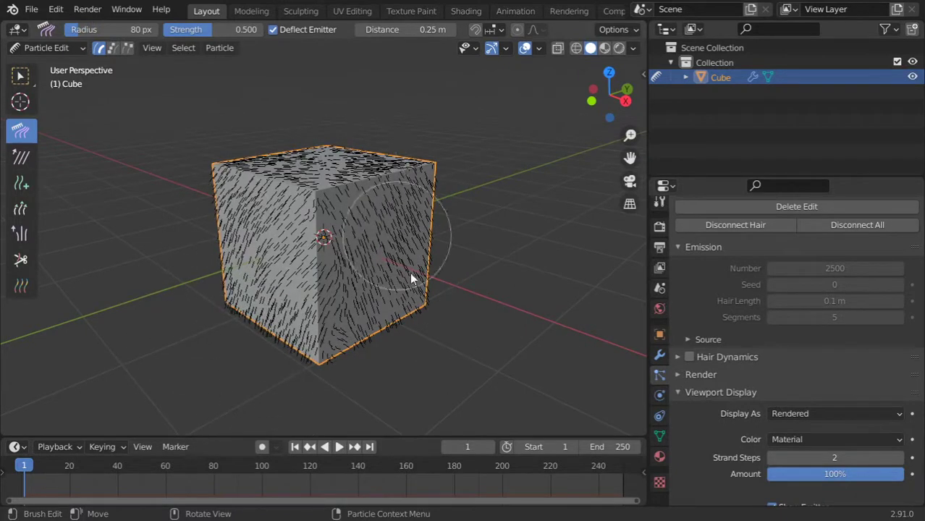
{"action": "left_click_drag", "start_coordinate": [432, 150], "coordinate": [252, 299]}
Set the Add brush to 190 px, then smooth the left face's strands
{"action": "left_click", "coordinate": [69, 48]}
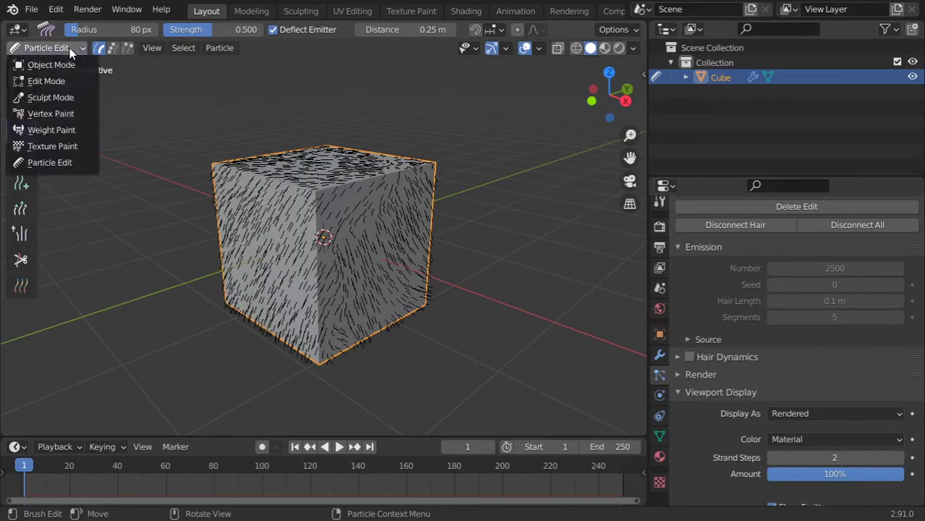
{"action": "left_click", "coordinate": [21, 183]}
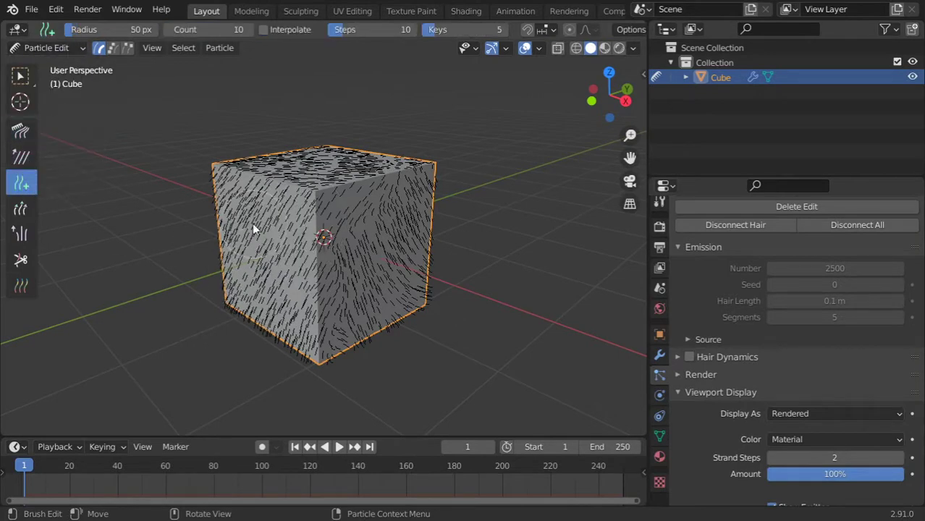
{"action": "key", "text": "f"}
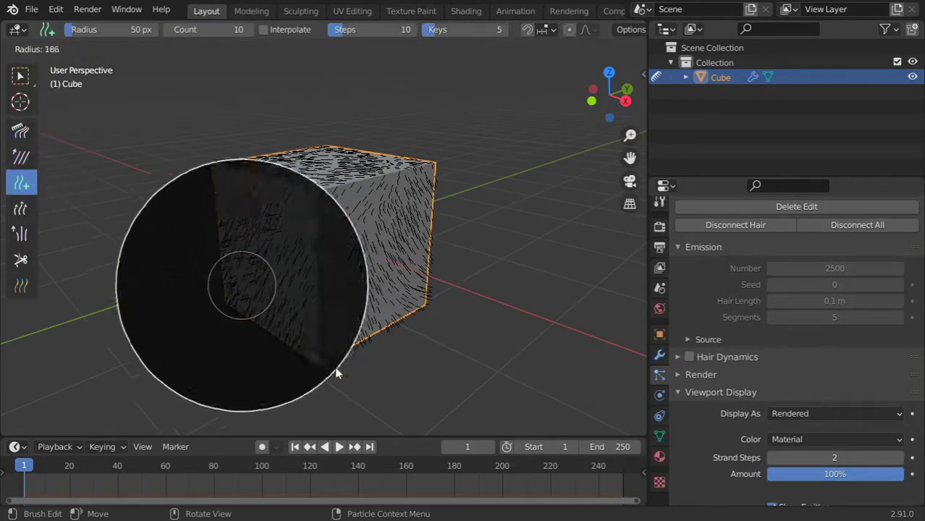
{"action": "left_click", "coordinate": [335, 366]}
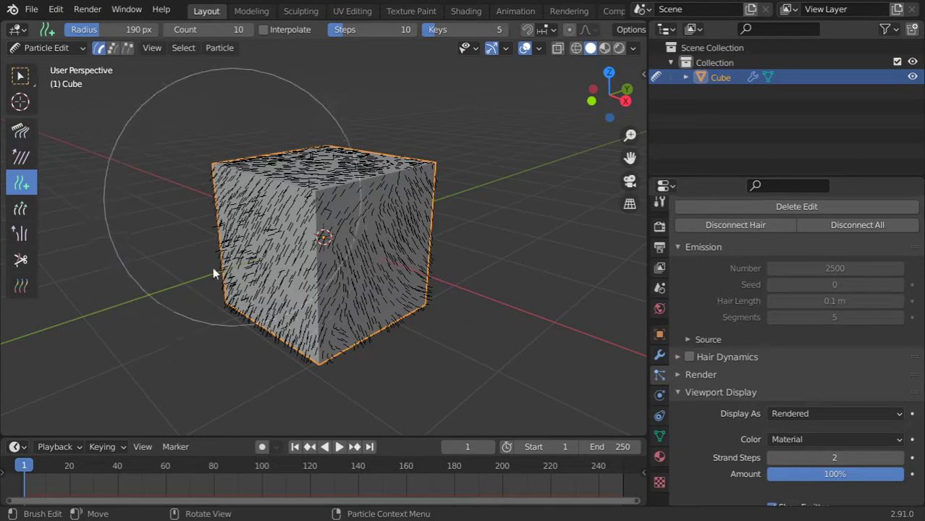
{"action": "left_click", "coordinate": [31, 161]}
{"action": "mouse_move", "coordinate": [253, 247]}
{"action": "left_mouse_down"}
{"action": "mouse_move", "coordinate": [250, 228]}
{"action": "mouse_move", "coordinate": [261, 289]}
{"action": "left_mouse_up"}
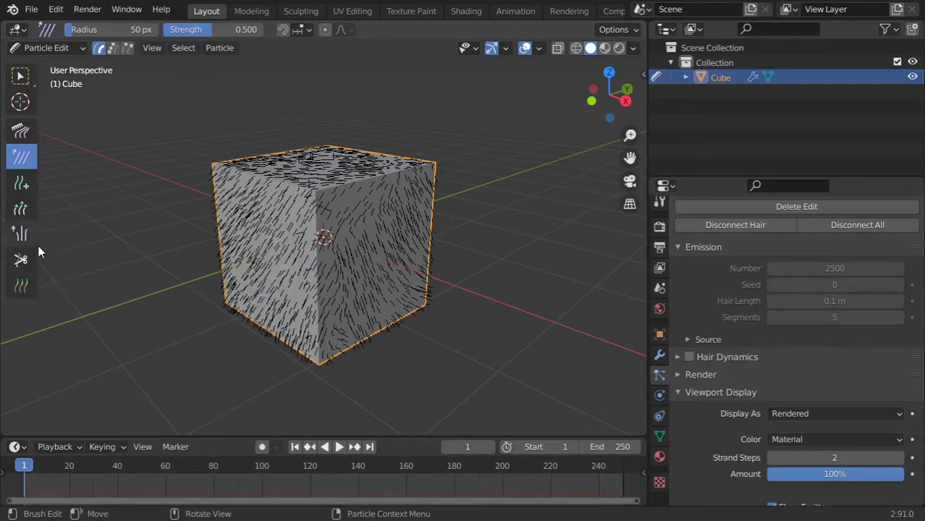
Lengthen hair on the left face, bottom edges and left fringe with a 148 px Length brush
{"action": "left_click", "coordinate": [20, 208]}
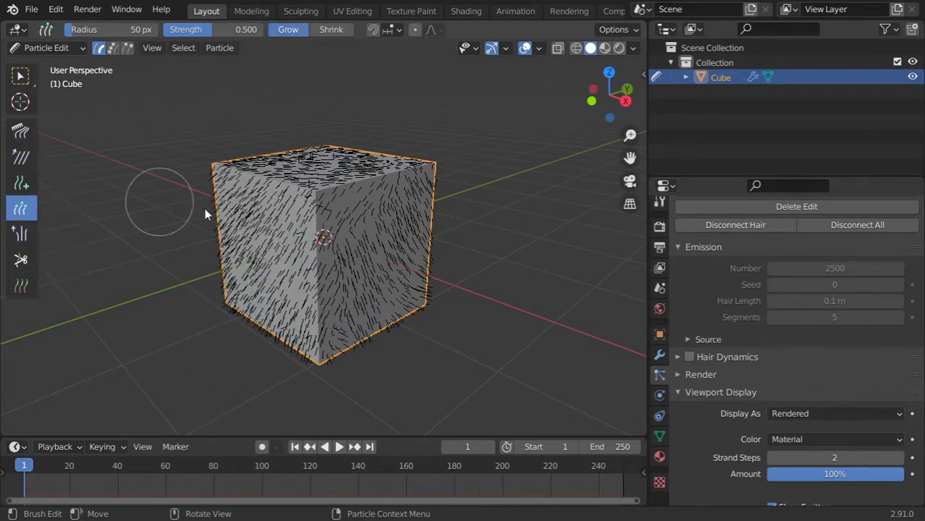
{"action": "key", "text": "f"}
{"action": "left_click", "coordinate": [251, 251]}
{"action": "mouse_move", "coordinate": [251, 252]}
{"action": "left_mouse_down"}
{"action": "mouse_move", "coordinate": [201, 362]}
{"action": "mouse_move", "coordinate": [301, 190]}
{"action": "mouse_move", "coordinate": [170, 317]}
{"action": "mouse_move", "coordinate": [429, 260]}
{"action": "mouse_move", "coordinate": [411, 179]}
{"action": "mouse_move", "coordinate": [381, 123]}
{"action": "mouse_move", "coordinate": [264, 181]}
{"action": "mouse_move", "coordinate": [381, 236]}
{"action": "mouse_move", "coordinate": [382, 258]}
{"action": "mouse_move", "coordinate": [417, 285]}
{"action": "mouse_move", "coordinate": [446, 335]}
{"action": "mouse_move", "coordinate": [422, 299]}
{"action": "mouse_move", "coordinate": [491, 382]}
{"action": "left_mouse_up"}
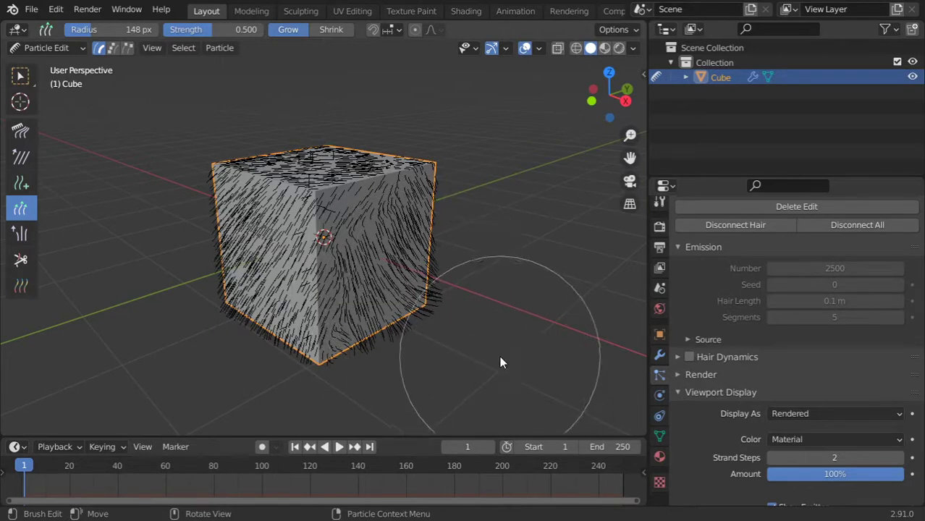
{"action": "key", "text": "KP_1"}
{"action": "mouse_move", "coordinate": [317, 273]}
{"action": "left_mouse_down"}
{"action": "mouse_move", "coordinate": [195, 335]}
{"action": "mouse_move", "coordinate": [239, 226]}
{"action": "mouse_move", "coordinate": [223, 210]}
{"action": "mouse_move", "coordinate": [223, 316]}
{"action": "left_mouse_up"}
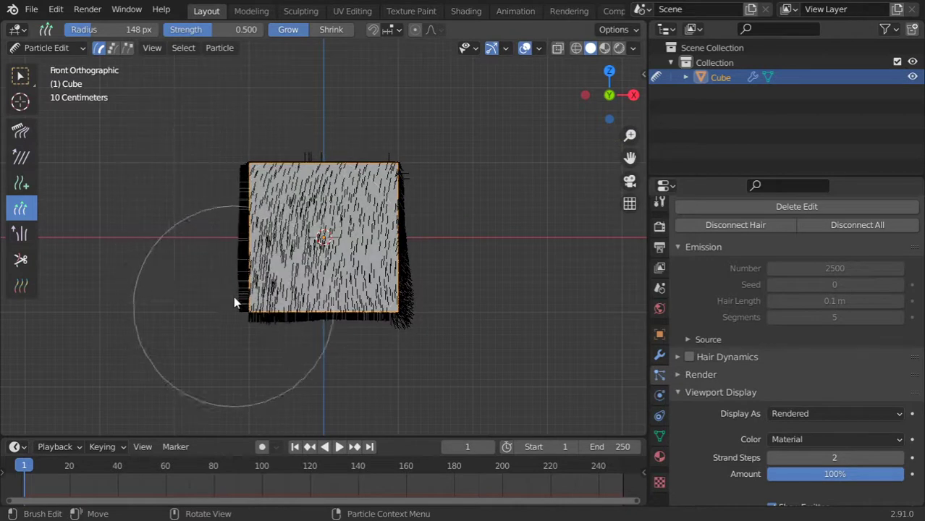
{"action": "mouse_move", "coordinate": [240, 248]}
{"action": "middle_mouse_down"}
{"action": "mouse_move", "coordinate": [258, 263]}
{"action": "mouse_move", "coordinate": [220, 192]}
{"action": "middle_mouse_up"}
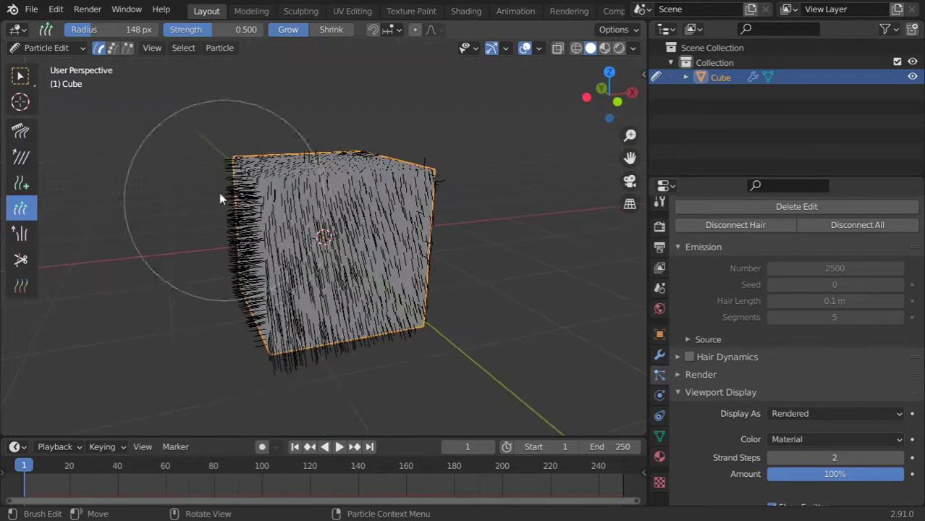
Comb the cube's hair downward and return to Object Mode to inspect it
{"action": "left_click", "coordinate": [21, 132]}
{"action": "left_click_drag", "start_coordinate": [221, 204], "coordinate": [214, 343]}
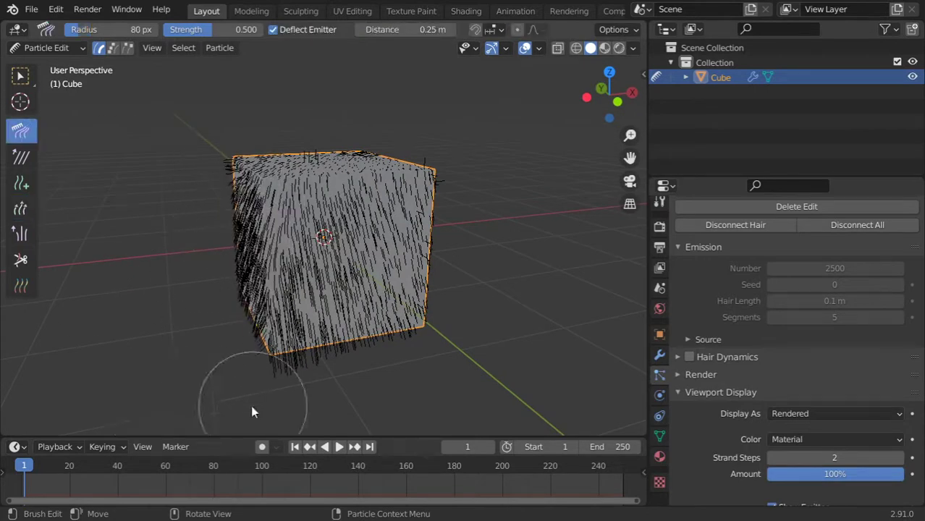
{"action": "left_click", "coordinate": [45, 47]}
{"action": "left_click", "coordinate": [40, 63]}
{"action": "mouse_move", "coordinate": [353, 319]}
{"action": "middle_mouse_down"}
{"action": "mouse_move", "coordinate": [319, 295]}
{"action": "mouse_move", "coordinate": [337, 289]}
{"action": "middle_mouse_up"}
{"action": "scroll", "coordinate": [775, 337], "scroll_direction": "up", "scroll_amount": 2}
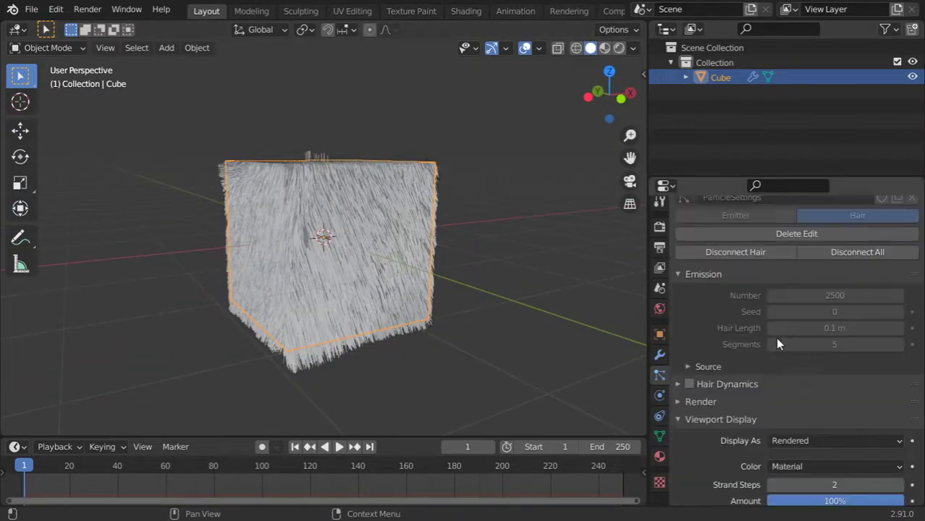
{"action": "scroll", "coordinate": [775, 344], "scroll_direction": "down", "scroll_amount": 2}
Grow the hair along the bottom and sides with a 291 px Grow/Shrink brush, then return to Object Mode
{"action": "left_click", "coordinate": [48, 47]}
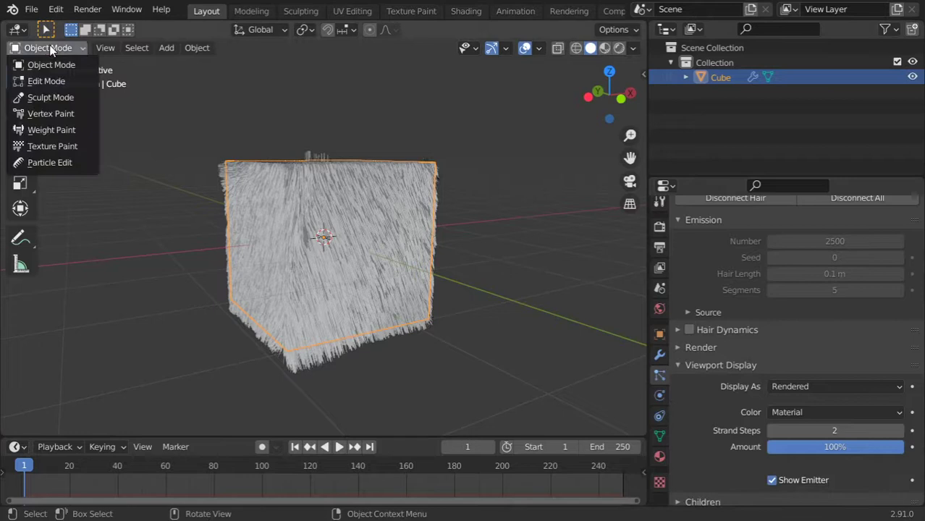
{"action": "left_click", "coordinate": [46, 162]}
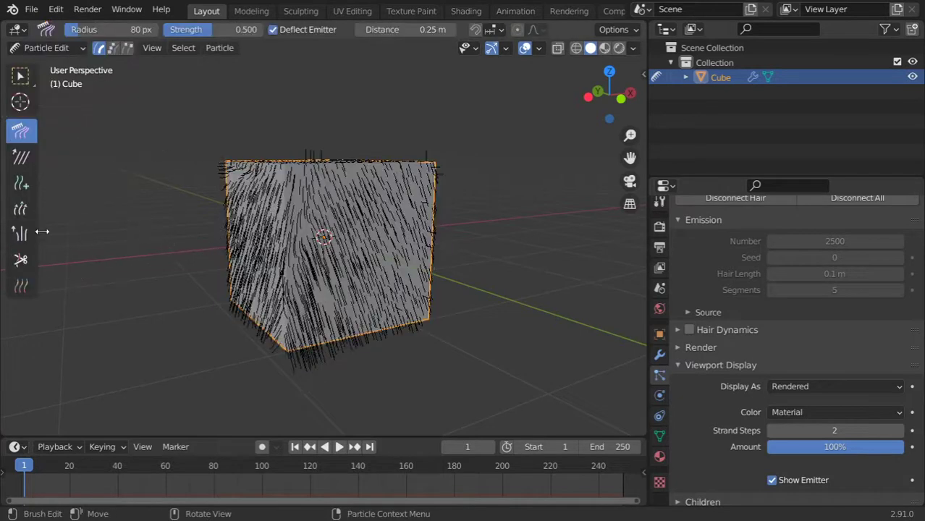
{"action": "left_click", "coordinate": [20, 210]}
{"action": "key", "text": "f"}
{"action": "left_click", "coordinate": [315, 321]}
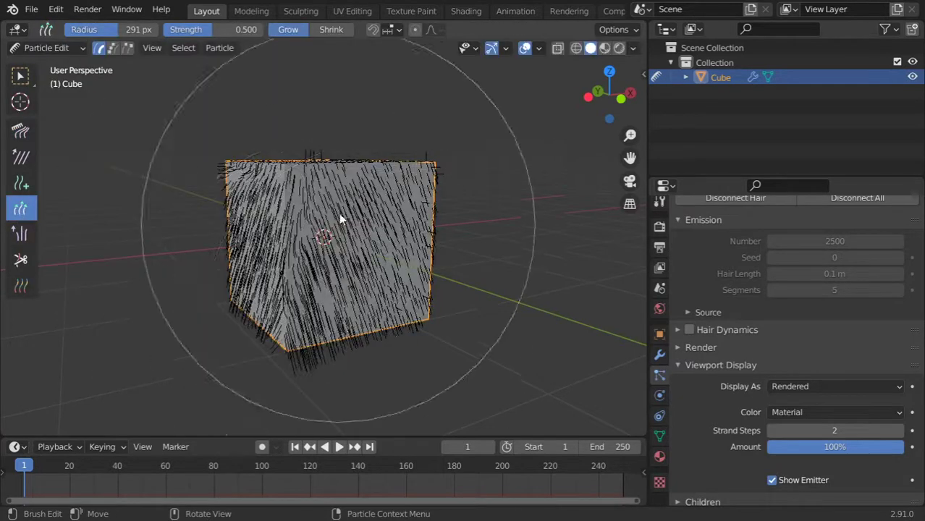
{"action": "mouse_move", "coordinate": [385, 274]}
{"action": "left_mouse_down"}
{"action": "mouse_move", "coordinate": [441, 388]}
{"action": "mouse_move", "coordinate": [402, 397]}
{"action": "mouse_move", "coordinate": [329, 266]}
{"action": "mouse_move", "coordinate": [374, 359]}
{"action": "mouse_move", "coordinate": [412, 398]}
{"action": "mouse_move", "coordinate": [308, 253]}
{"action": "mouse_move", "coordinate": [299, 195]}
{"action": "mouse_move", "coordinate": [357, 303]}
{"action": "mouse_move", "coordinate": [190, 186]}
{"action": "mouse_move", "coordinate": [394, 374]}
{"action": "left_mouse_up"}
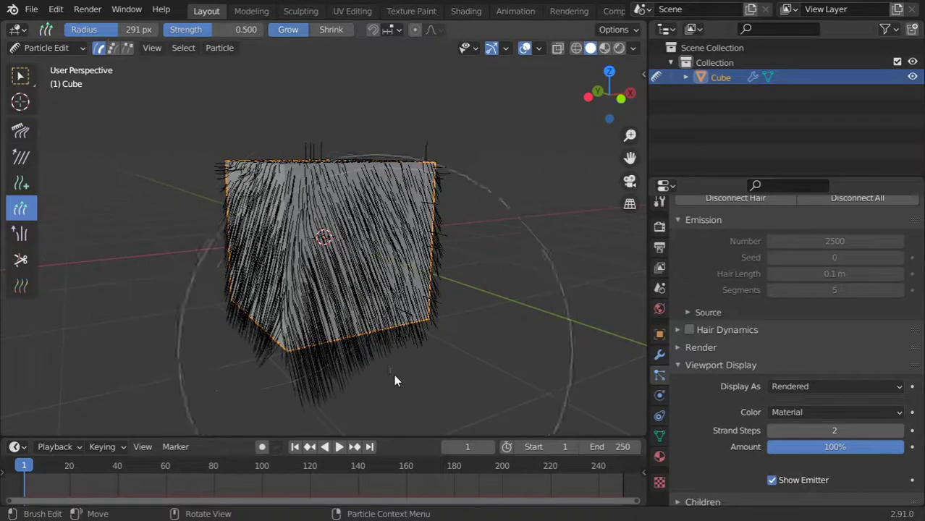
{"action": "key", "text": "KP_1"}
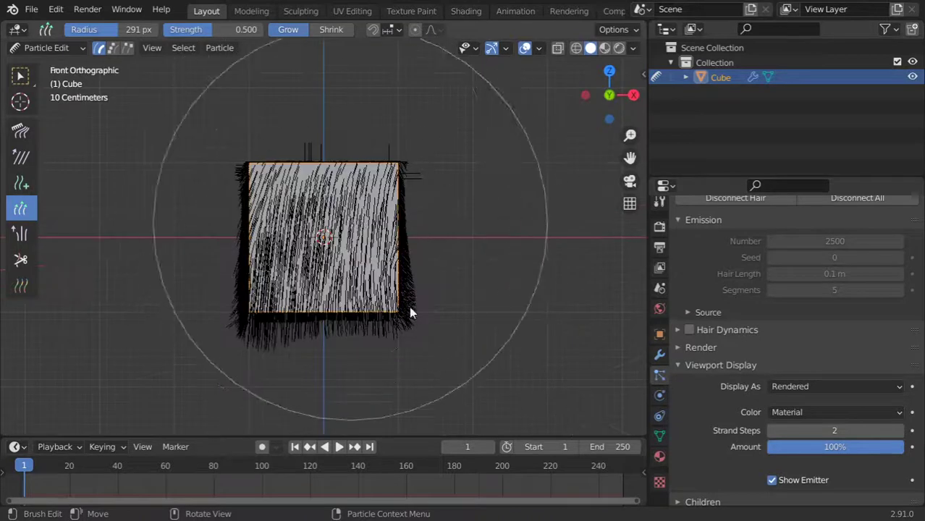
{"action": "mouse_move", "coordinate": [316, 207]}
{"action": "left_mouse_down"}
{"action": "mouse_move", "coordinate": [268, 181]}
{"action": "mouse_move", "coordinate": [330, 268]}
{"action": "left_mouse_up"}
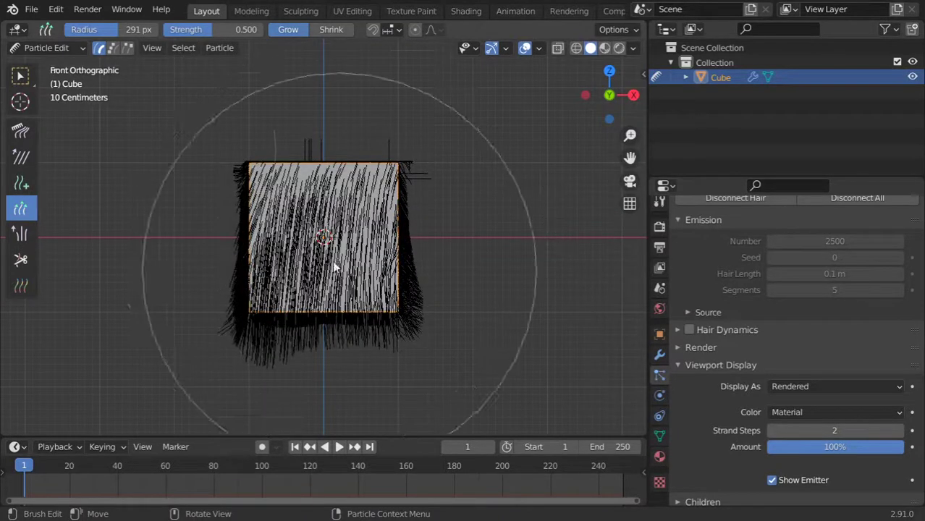
{"action": "left_click", "coordinate": [47, 48]}
{"action": "left_click", "coordinate": [52, 64]}
{"action": "mouse_move", "coordinate": [381, 271]}
{"action": "middle_mouse_down"}
{"action": "mouse_move", "coordinate": [223, 291]}
{"action": "mouse_move", "coordinate": [312, 306]}
{"action": "middle_mouse_up"}
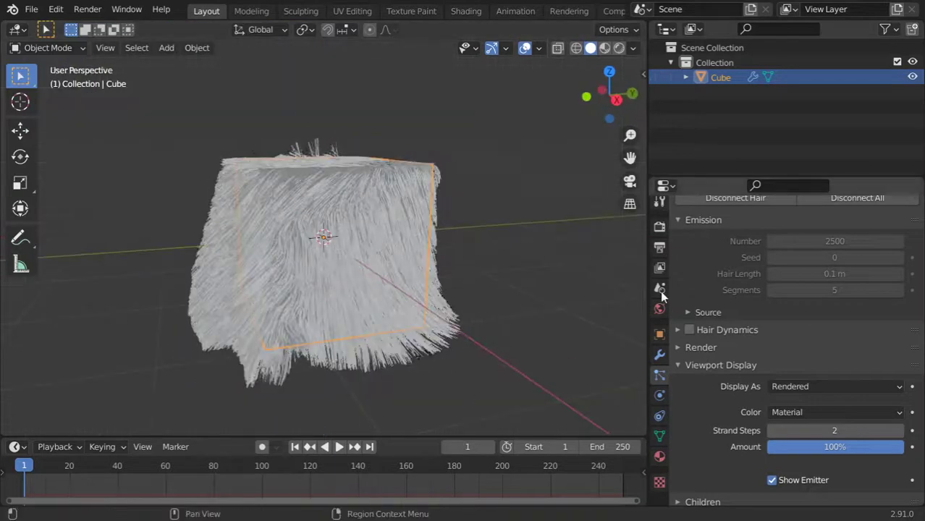
Switch to Rendered shading and add a point light above the cube
{"action": "left_click", "coordinate": [659, 456]}
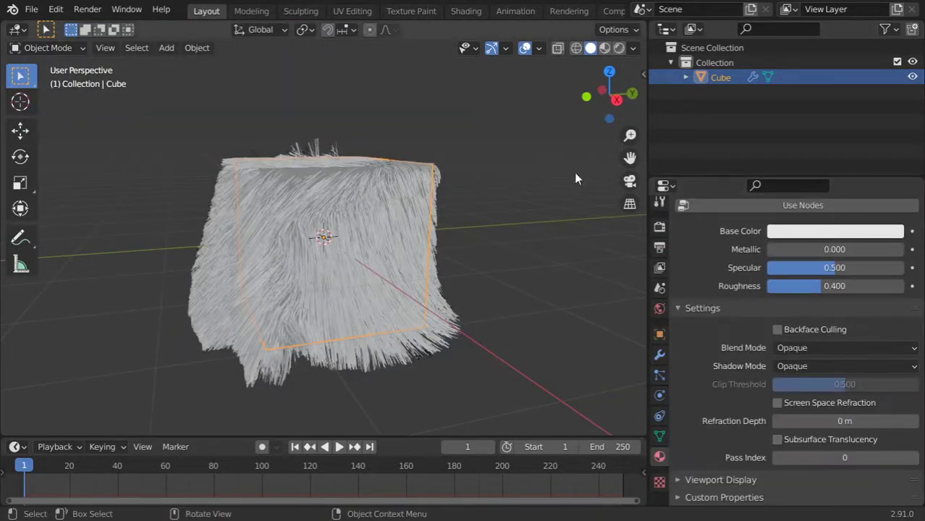
{"action": "left_click", "coordinate": [618, 49]}
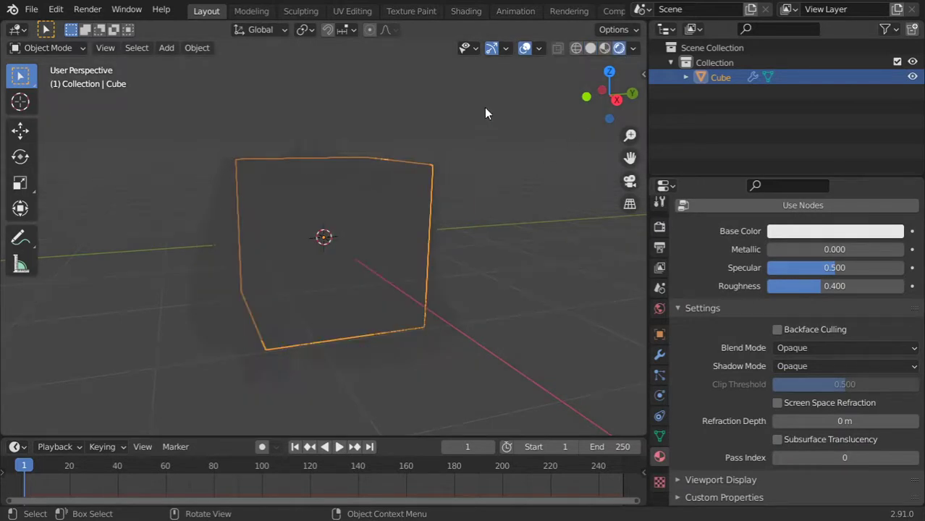
{"action": "left_click", "coordinate": [457, 102]}
{"action": "key", "text": "shift+a"}
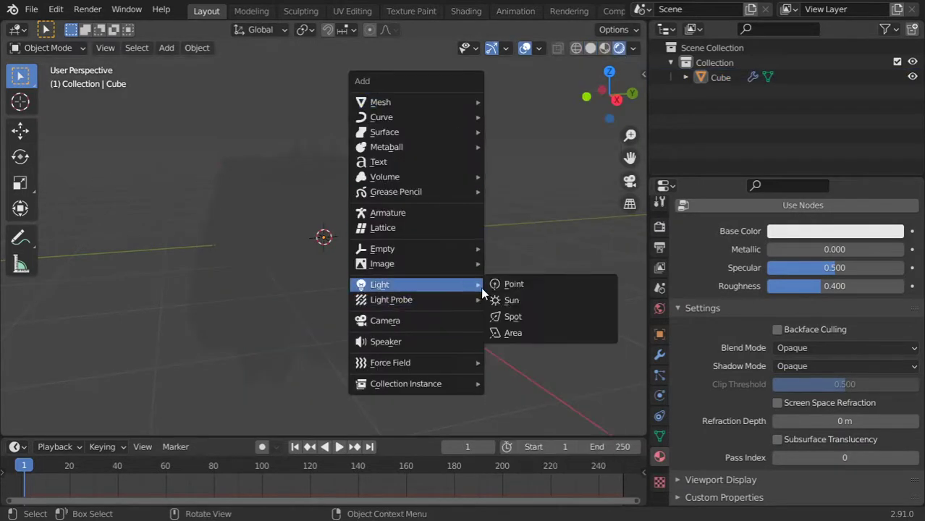
{"action": "left_click", "coordinate": [513, 284]}
{"action": "key", "text": "g"}
{"action": "left_click", "coordinate": [499, 91]}
Set the point light's power to 1500 W and reposition it
{"action": "left_click", "coordinate": [828, 329]}
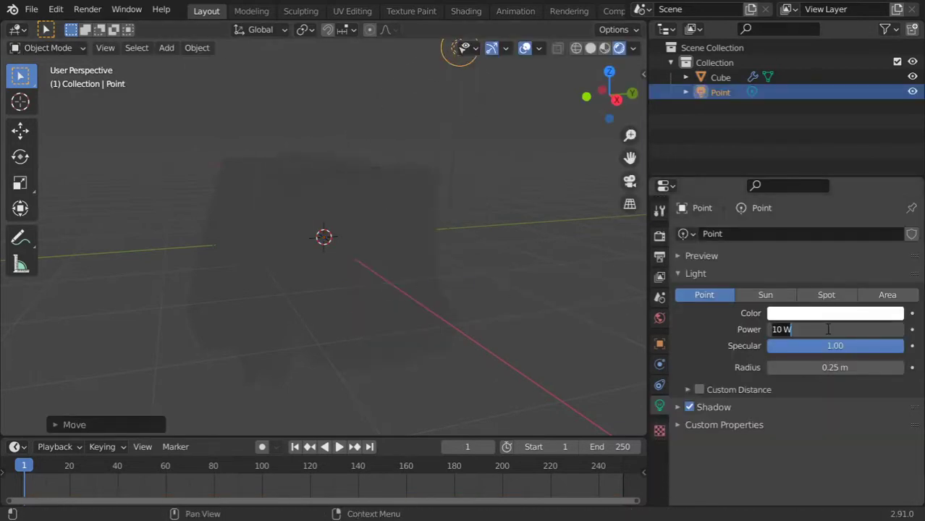
{"action": "type", "text": "900"}
{"action": "key", "text": "Return"}
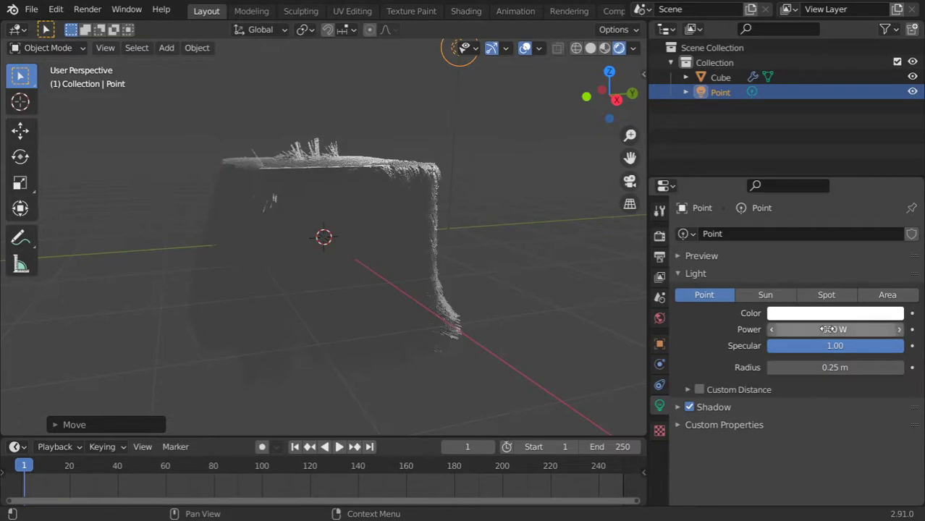
{"action": "left_click", "coordinate": [830, 329]}
{"action": "type", "text": "1"}
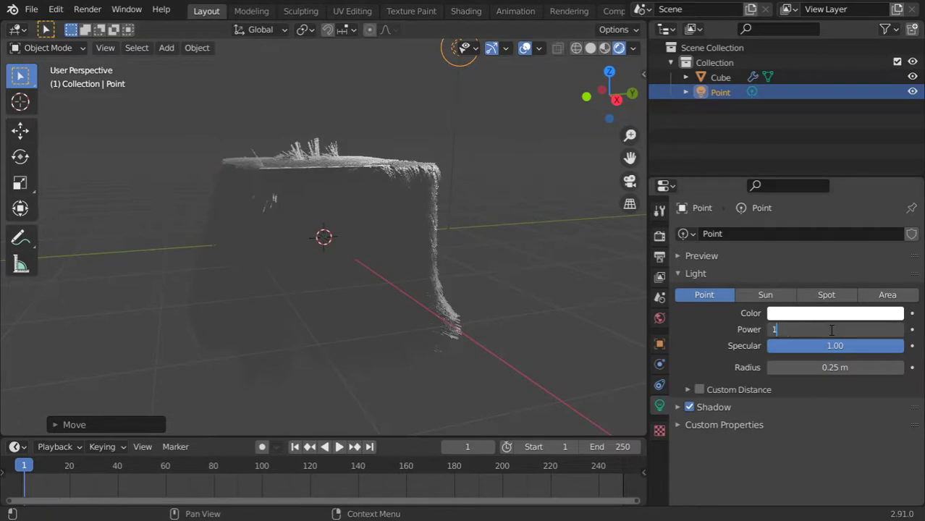
{"action": "type", "text": "50"}
{"action": "key", "text": "Return"}
{"action": "mouse_move", "coordinate": [542, 229]}
{"action": "middle_mouse_down"}
{"action": "mouse_move", "coordinate": [436, 241]}
{"action": "mouse_move", "coordinate": [433, 232]}
{"action": "middle_mouse_up"}
{"action": "scroll", "coordinate": [461, 221], "scroll_direction": "down", "scroll_amount": 4}
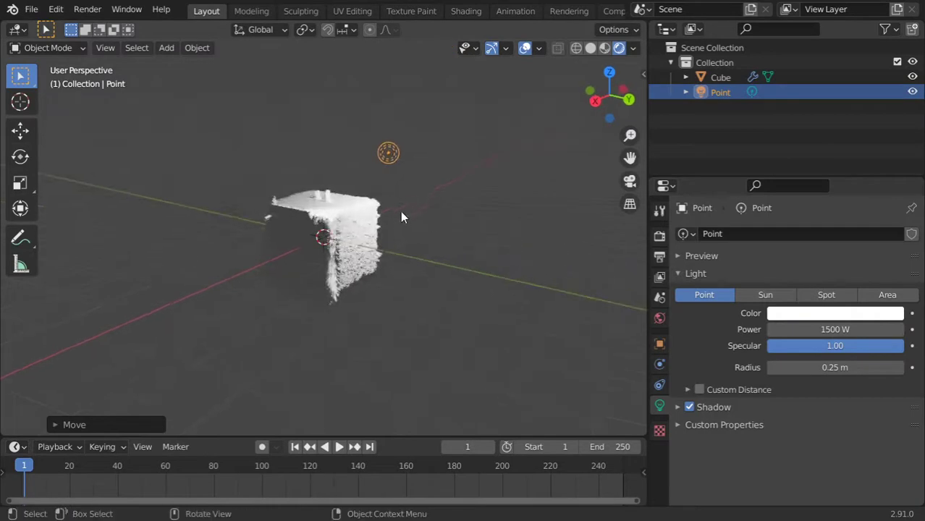
{"action": "key", "text": "g"}
{"action": "left_click", "coordinate": [432, 163]}
Duplicate it as a second light above-left of the cube at 800 W, specular 2.00
{"action": "key", "text": "shift+d"}
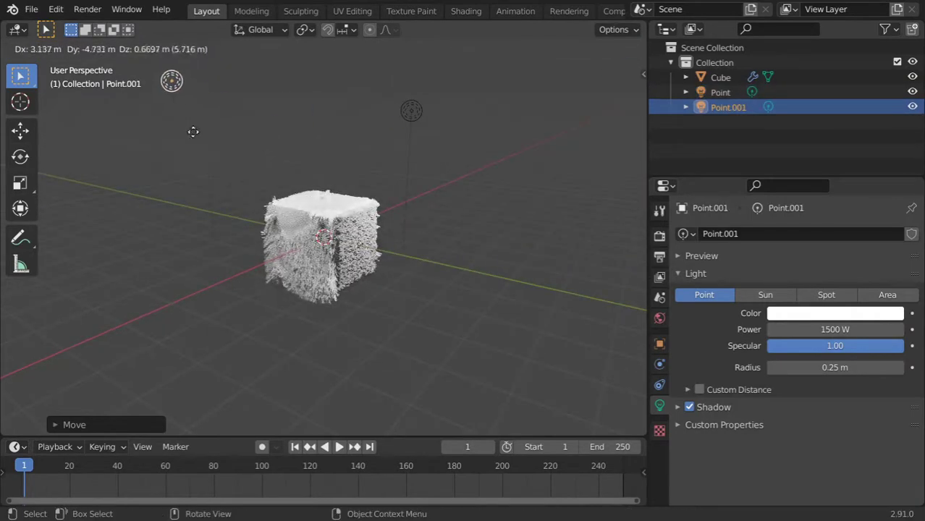
{"action": "left_click", "coordinate": [168, 123]}
{"action": "left_click", "coordinate": [818, 329]}
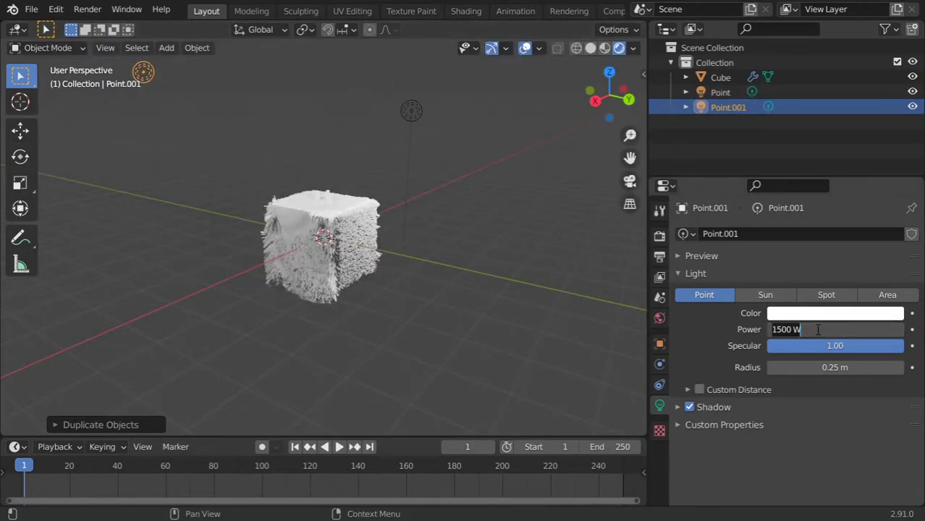
{"action": "type", "text": "8"}
{"action": "key", "text": "Return"}
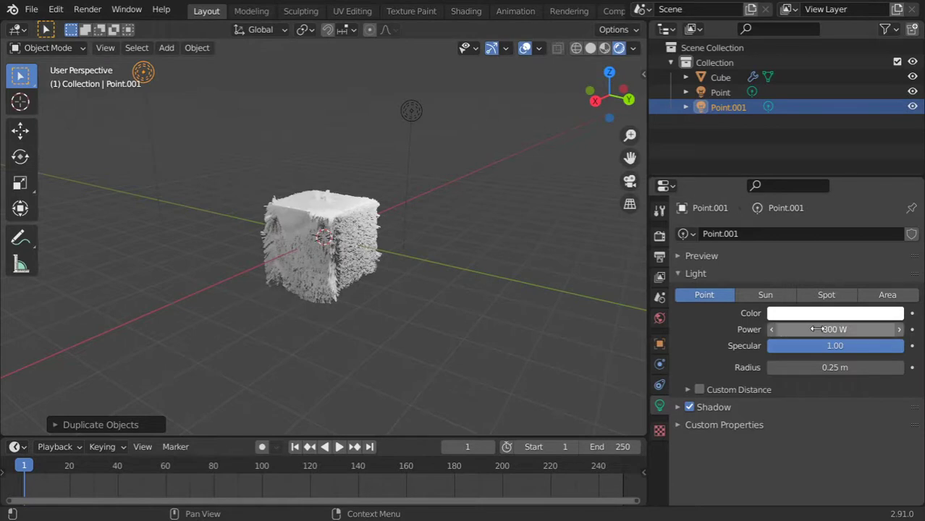
{"action": "left_click", "coordinate": [835, 346]}
{"action": "type", "text": "2"}
{"action": "key", "text": "Return"}
{"action": "left_click", "coordinate": [835, 313]}
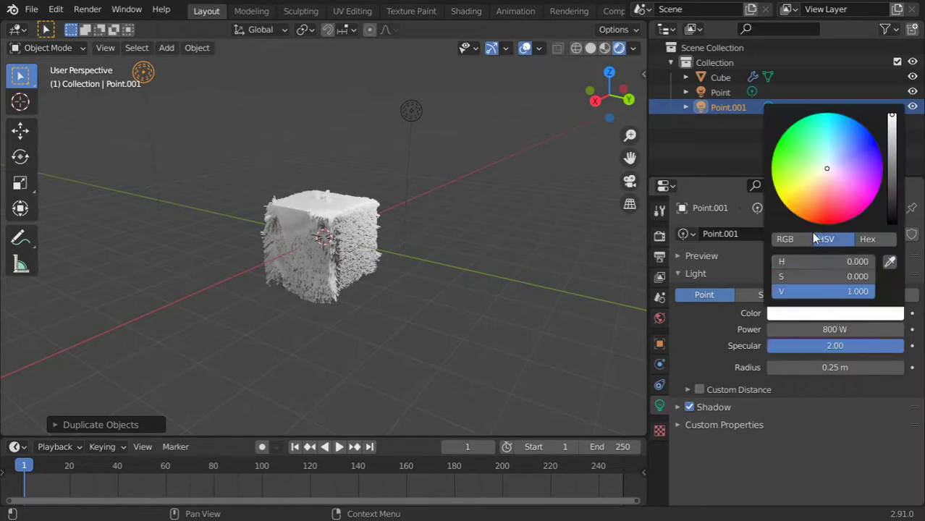
{"action": "scroll", "coordinate": [360, 226], "scroll_direction": "up", "scroll_amount": 3}
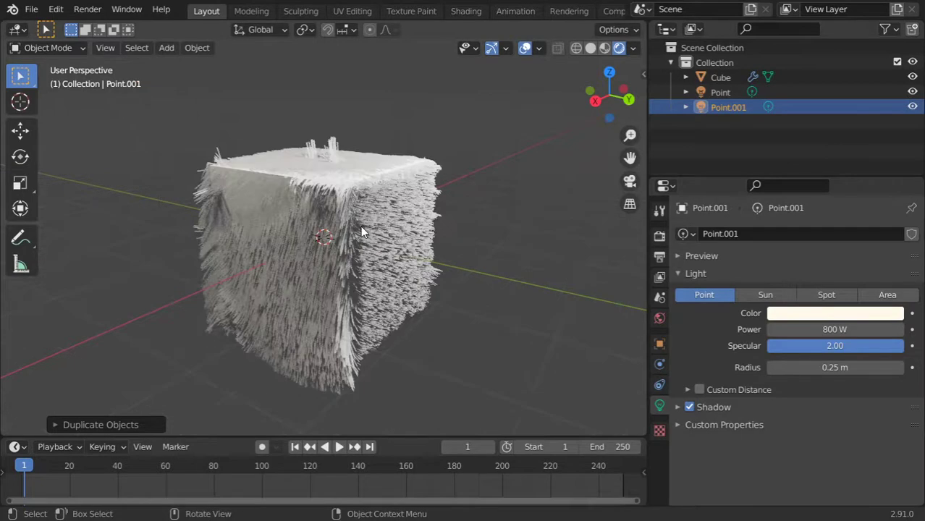
{"action": "left_click", "coordinate": [411, 248]}
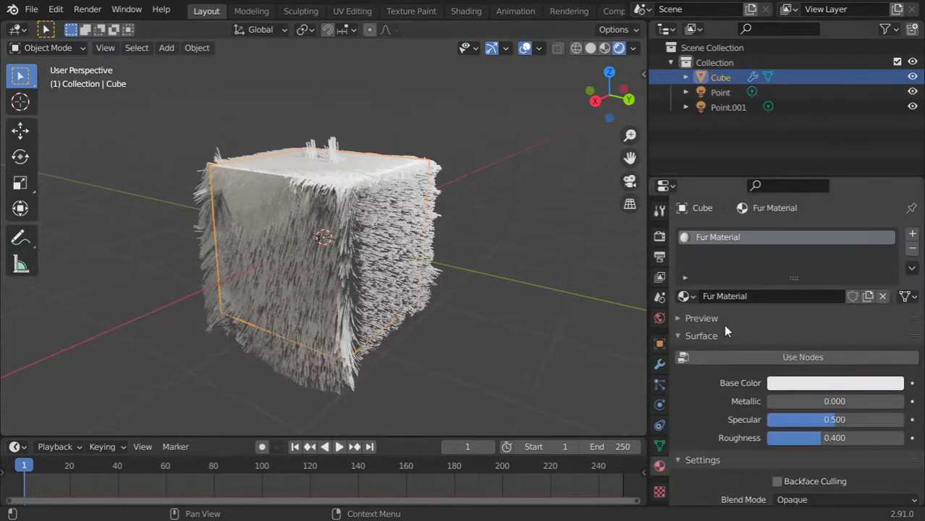
Enable Use Nodes on the Fur Material and set its Base Color to blue
{"action": "left_click", "coordinate": [817, 358]}
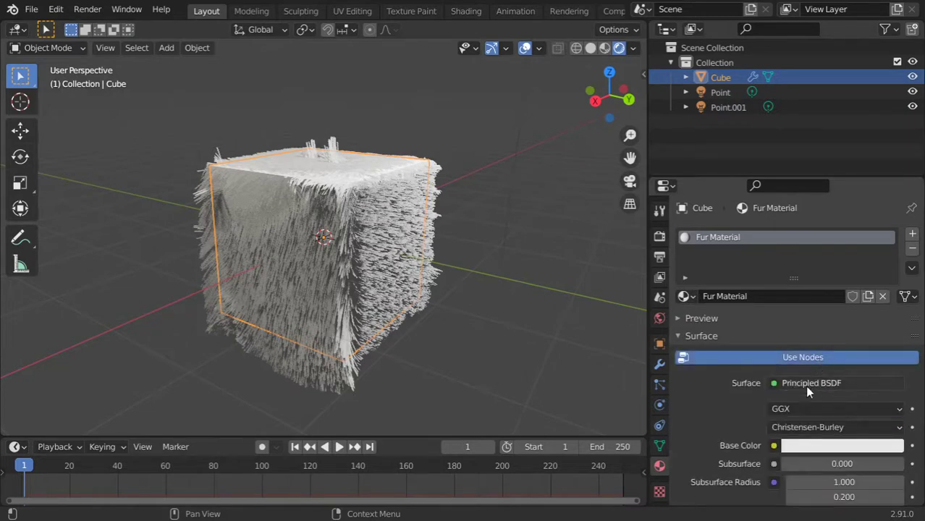
{"action": "scroll", "coordinate": [829, 420], "scroll_direction": "down", "scroll_amount": 1}
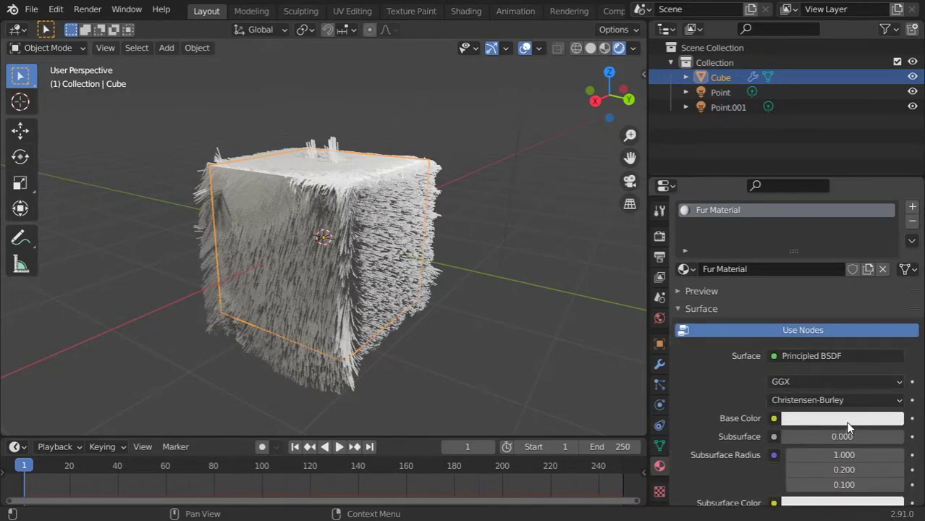
{"action": "left_click", "coordinate": [848, 420]}
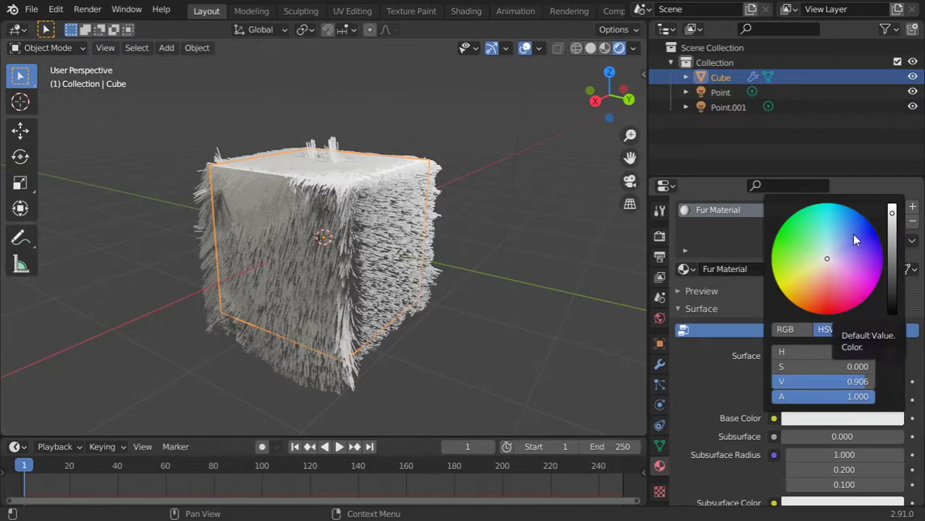
{"action": "left_click_drag", "start_coordinate": [854, 240], "coordinate": [858, 230]}
{"action": "scroll", "coordinate": [335, 238], "scroll_direction": "up", "scroll_amount": 3}
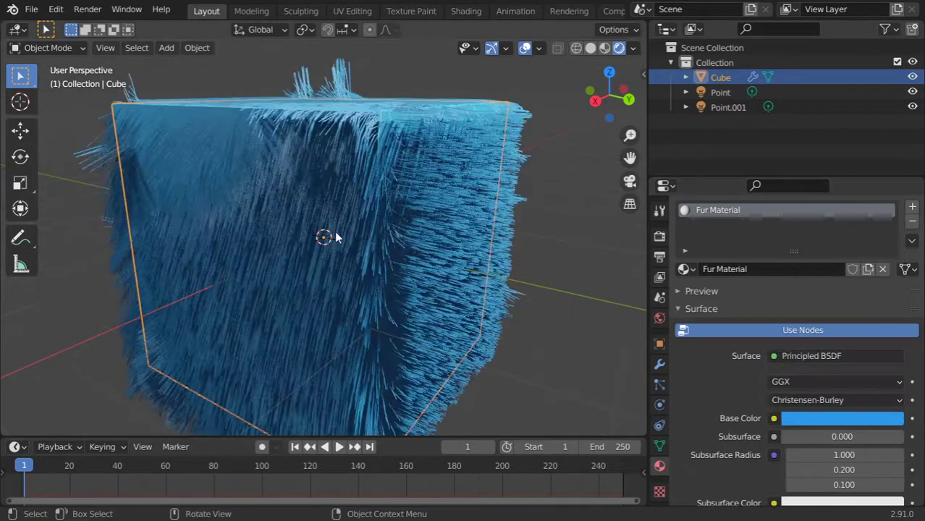
{"action": "scroll", "coordinate": [386, 216], "scroll_direction": "up", "scroll_amount": 2}
{"action": "scroll", "coordinate": [386, 215], "scroll_direction": "down", "scroll_amount": 3}
{"action": "mouse_move", "coordinate": [386, 216]}
{"action": "middle_mouse_down"}
{"action": "mouse_move", "coordinate": [408, 238]}
{"action": "mouse_move", "coordinate": [402, 241]}
{"action": "mouse_move", "coordinate": [437, 212]}
{"action": "middle_mouse_up"}
{"action": "scroll", "coordinate": [388, 204], "scroll_direction": "up", "scroll_amount": 3}
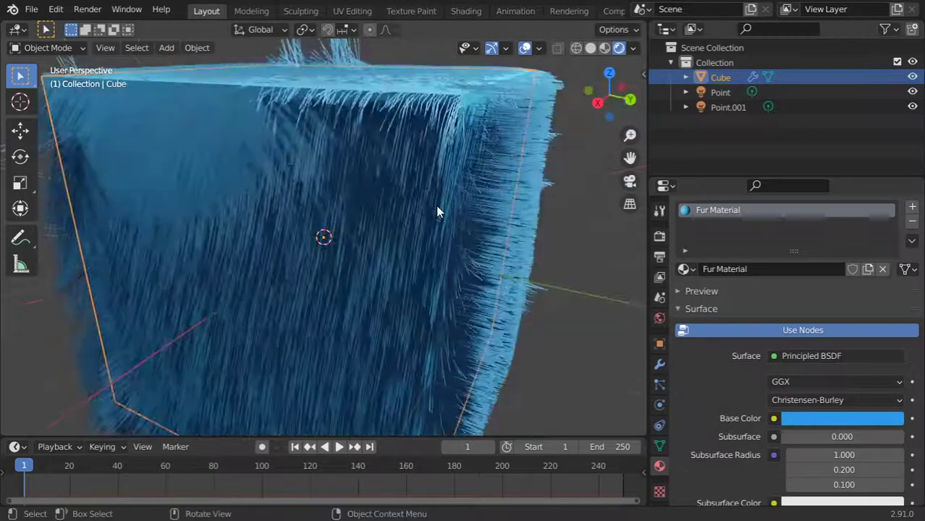
Darken the fur's Base Color to a deeper blue and show the Render Properties
{"action": "left_click", "coordinate": [835, 420]}
{"action": "left_click", "coordinate": [821, 249]}
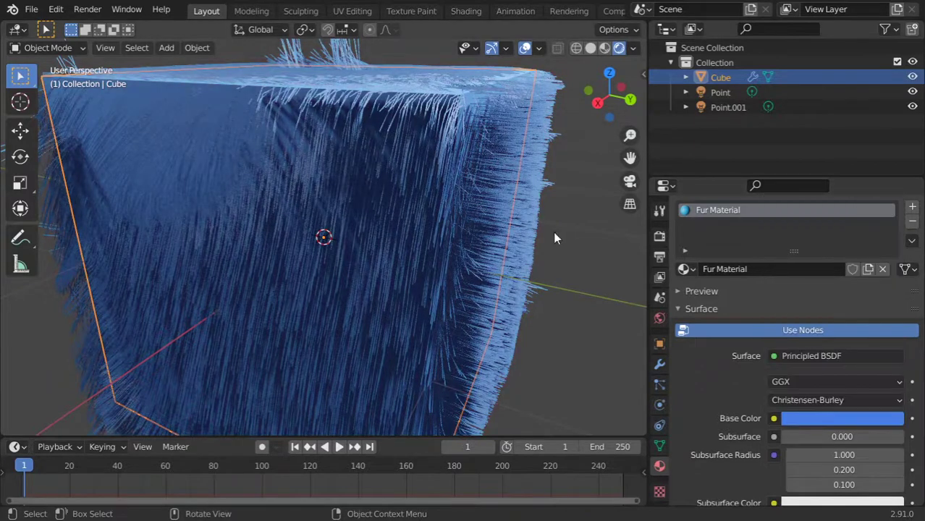
{"action": "left_click", "coordinate": [563, 289]}
{"action": "mouse_move", "coordinate": [564, 290]}
{"action": "middle_mouse_down"}
{"action": "mouse_move", "coordinate": [529, 284]}
{"action": "mouse_move", "coordinate": [486, 294]}
{"action": "middle_mouse_up"}
{"action": "scroll", "coordinate": [524, 284], "scroll_direction": "down", "scroll_amount": 5}
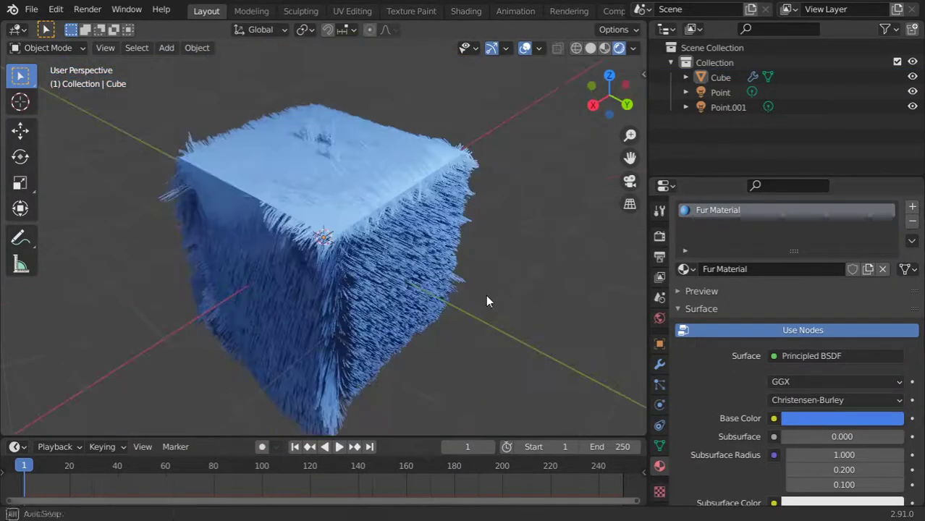
{"action": "left_click", "coordinate": [659, 210]}
Expand the Hair render settings and raise Additional Subdiv to 2
{"action": "left_click", "coordinate": [660, 236]}
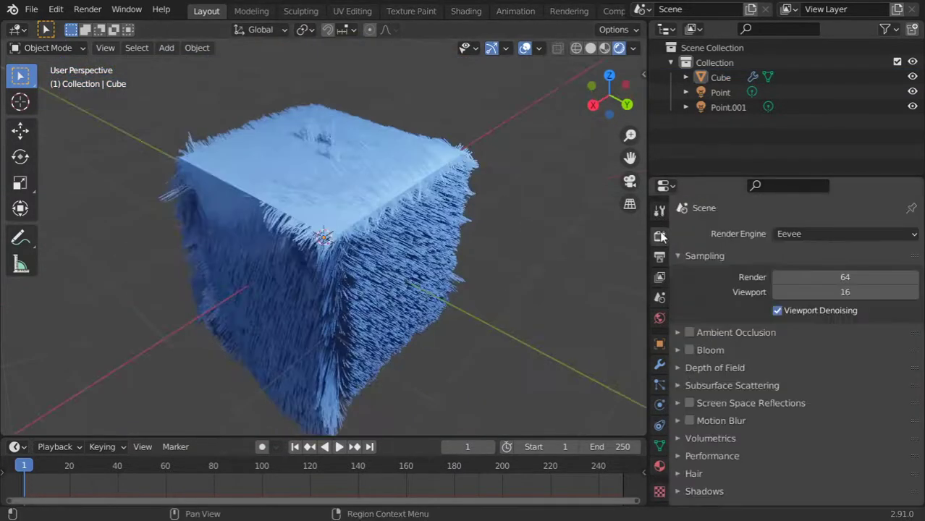
{"action": "scroll", "coordinate": [726, 447], "scroll_direction": "down", "scroll_amount": 3}
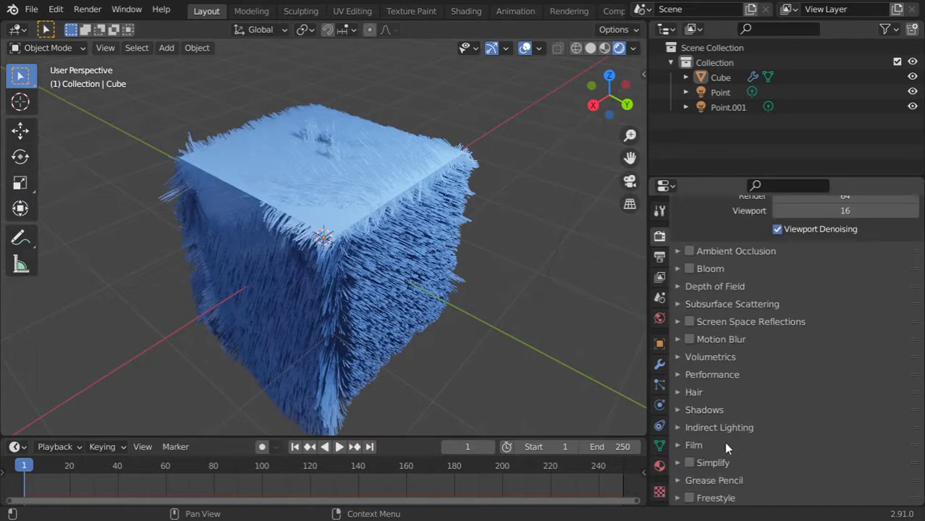
{"action": "left_click", "coordinate": [723, 393]}
{"action": "left_click", "coordinate": [888, 432]}
{"action": "key", "text": "Return"}
{"action": "left_click", "coordinate": [891, 433]}
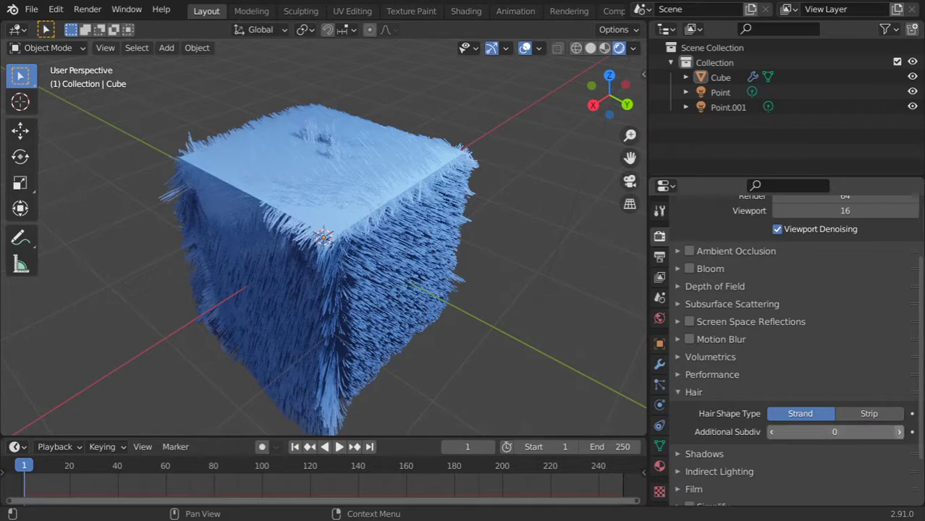
{"action": "left_click", "coordinate": [891, 433]}
{"action": "scroll", "coordinate": [500, 298], "scroll_direction": "up", "scroll_amount": 2}
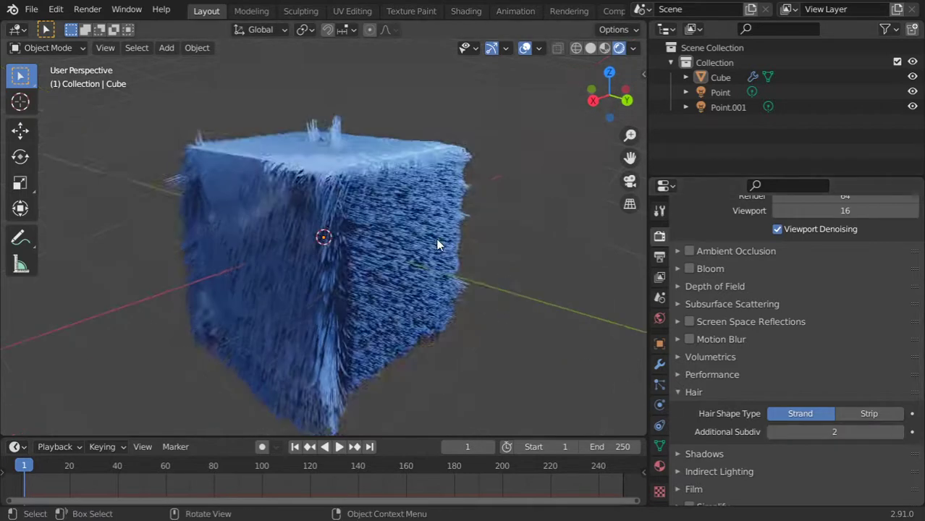
{"action": "scroll", "coordinate": [436, 238], "scroll_direction": "up", "scroll_amount": 3}
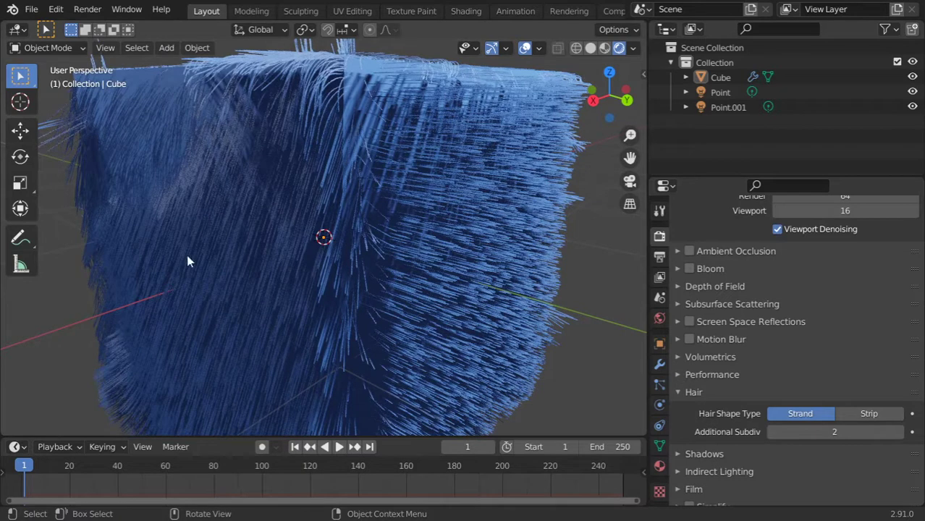
{"action": "left_click", "coordinate": [772, 431]}
{"action": "left_click", "coordinate": [900, 433]}
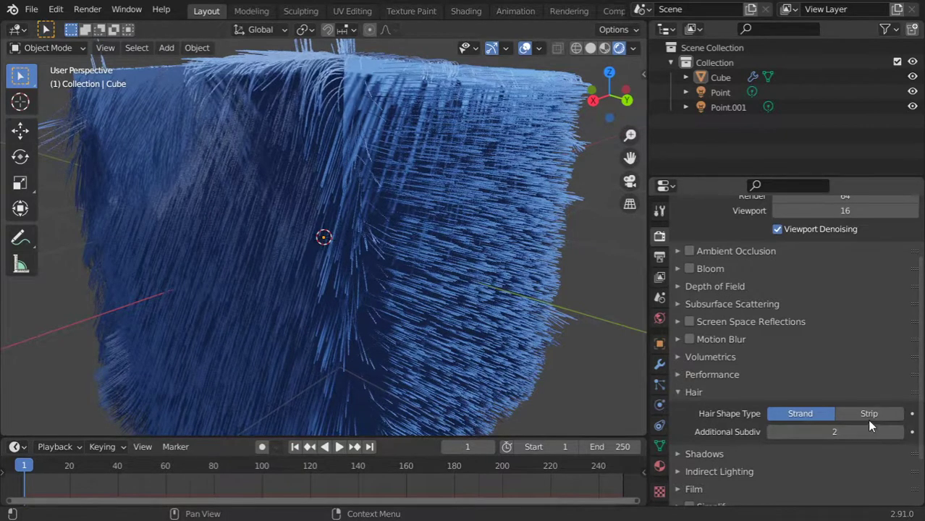
Switch the hair shape to Strip and orbit to inspect the flat-strip fur
{"action": "left_click", "coordinate": [868, 413]}
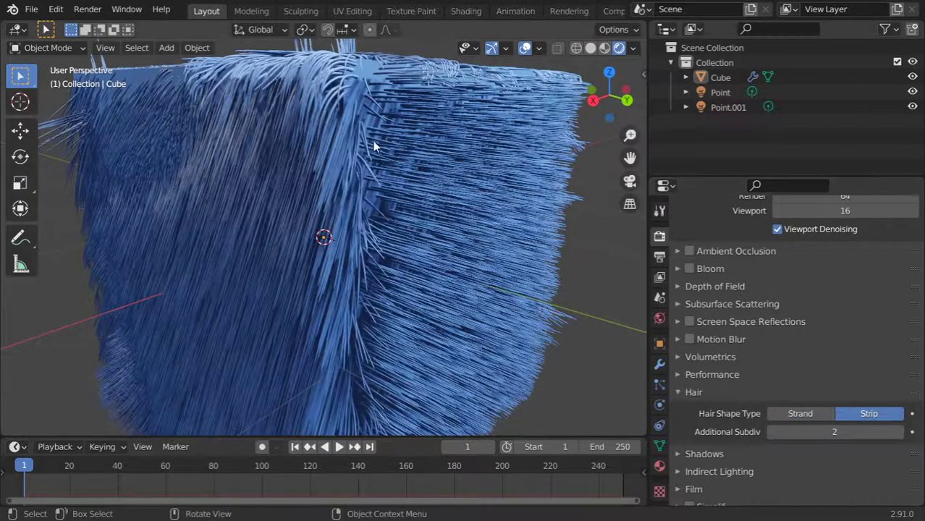
{"action": "scroll", "coordinate": [373, 147], "scroll_direction": "up", "scroll_amount": 3}
{"action": "scroll", "coordinate": [451, 227], "scroll_direction": "down", "scroll_amount": 5}
{"action": "mouse_move", "coordinate": [450, 227]}
{"action": "middle_mouse_down"}
{"action": "mouse_move", "coordinate": [373, 194]}
{"action": "mouse_move", "coordinate": [392, 174]}
{"action": "middle_mouse_up"}
{"action": "scroll", "coordinate": [392, 173], "scroll_direction": "up", "scroll_amount": 2}
{"action": "mouse_move", "coordinate": [371, 208]}
{"action": "middle_mouse_down"}
{"action": "mouse_move", "coordinate": [411, 203]}
{"action": "mouse_move", "coordinate": [346, 229]}
{"action": "middle_mouse_up"}
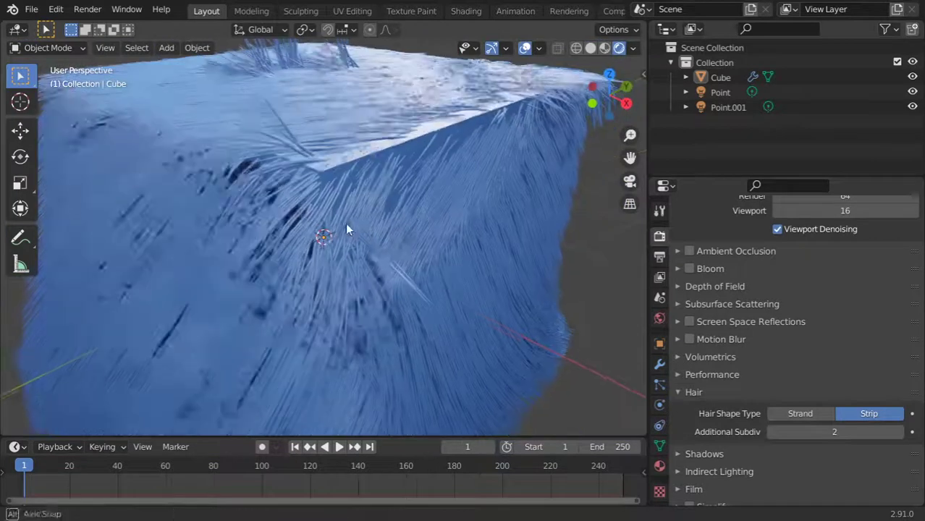
{"action": "mouse_move", "coordinate": [355, 315]}
{"action": "middle_mouse_down"}
{"action": "mouse_move", "coordinate": [345, 295]}
{"action": "mouse_move", "coordinate": [191, 236]}
{"action": "middle_mouse_up"}
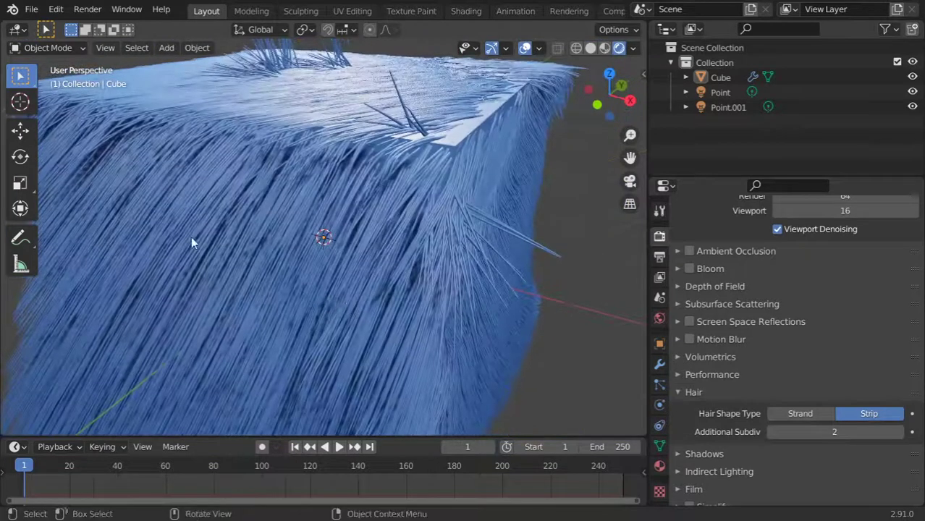
{"action": "scroll", "coordinate": [191, 233], "scroll_direction": "up", "scroll_amount": 2}
{"action": "scroll", "coordinate": [194, 234], "scroll_direction": "up", "scroll_amount": 1}
{"action": "scroll", "coordinate": [194, 234], "scroll_direction": "down", "scroll_amount": 2}
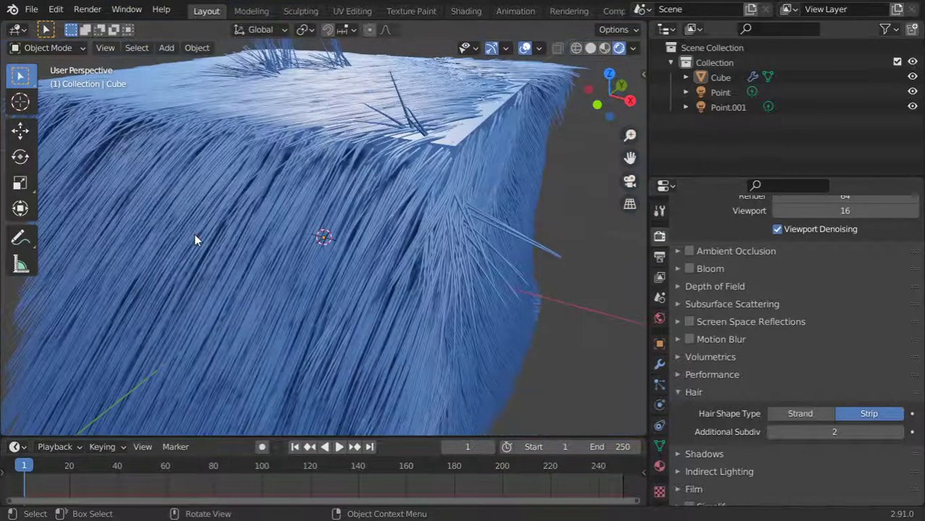
{"action": "mouse_move", "coordinate": [218, 221]}
{"action": "middle_mouse_down"}
{"action": "mouse_move", "coordinate": [212, 205]}
{"action": "mouse_move", "coordinate": [222, 202]}
{"action": "middle_mouse_up"}
{"action": "mouse_move", "coordinate": [311, 260]}
{"action": "middle_mouse_down"}
{"action": "mouse_move", "coordinate": [353, 267]}
{"action": "mouse_move", "coordinate": [439, 252]}
{"action": "mouse_move", "coordinate": [407, 256]}
{"action": "mouse_move", "coordinate": [430, 262]}
{"action": "mouse_move", "coordinate": [377, 311]}
{"action": "middle_mouse_up"}
Switch the hair shape back to Strand and view the cube from the front
{"action": "left_click", "coordinate": [815, 413]}
{"action": "mouse_move", "coordinate": [458, 290]}
{"action": "middle_mouse_down"}
{"action": "mouse_move", "coordinate": [396, 258]}
{"action": "mouse_move", "coordinate": [400, 229]}
{"action": "middle_mouse_up"}
{"action": "scroll", "coordinate": [427, 250], "scroll_direction": "up", "scroll_amount": 5}
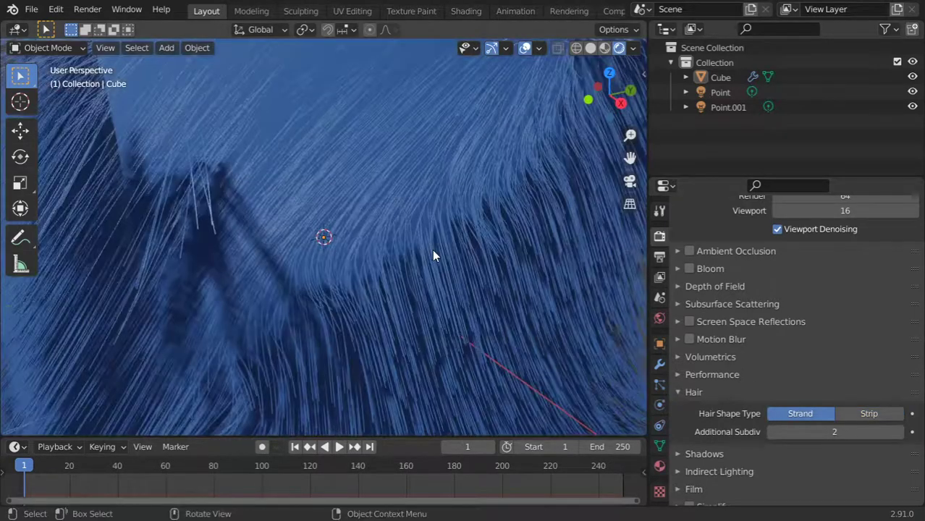
{"action": "scroll", "coordinate": [433, 252], "scroll_direction": "down", "scroll_amount": 3}
{"action": "mouse_move", "coordinate": [375, 269]}
{"action": "middle_mouse_down"}
{"action": "mouse_move", "coordinate": [448, 278]}
{"action": "mouse_move", "coordinate": [433, 285]}
{"action": "mouse_move", "coordinate": [307, 209]}
{"action": "middle_mouse_up"}
Try Additional Subdiv values from 0 to 3, leaving it at 1
{"action": "left_click", "coordinate": [767, 431]}
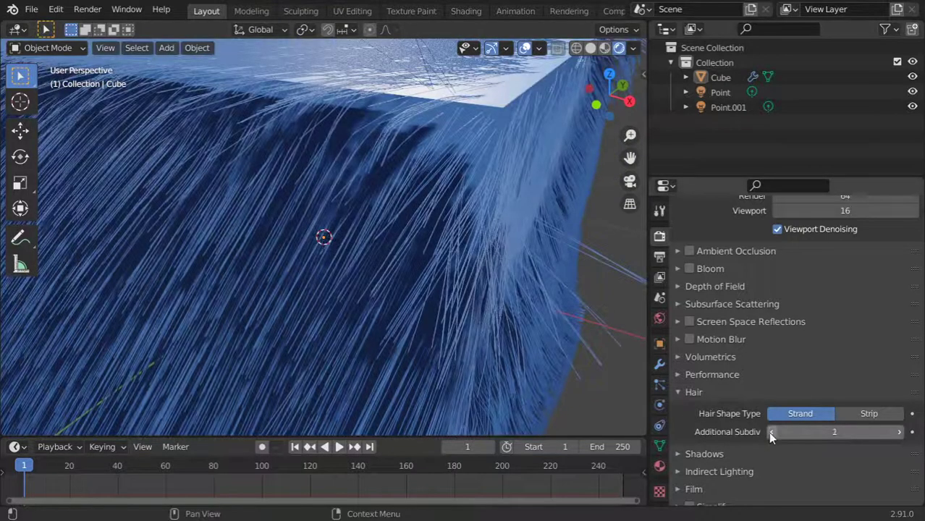
{"action": "left_click", "coordinate": [767, 432]}
{"action": "left_click", "coordinate": [896, 432]}
{"action": "left_click", "coordinate": [897, 432]}
{"action": "left_click", "coordinate": [896, 432]}
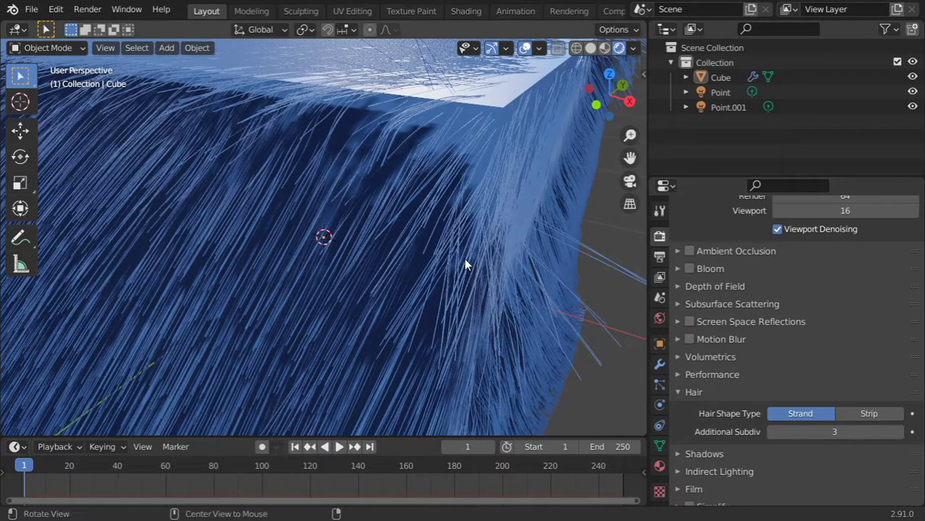
{"action": "left_click", "coordinate": [772, 433]}
{"action": "left_click", "coordinate": [772, 432]}
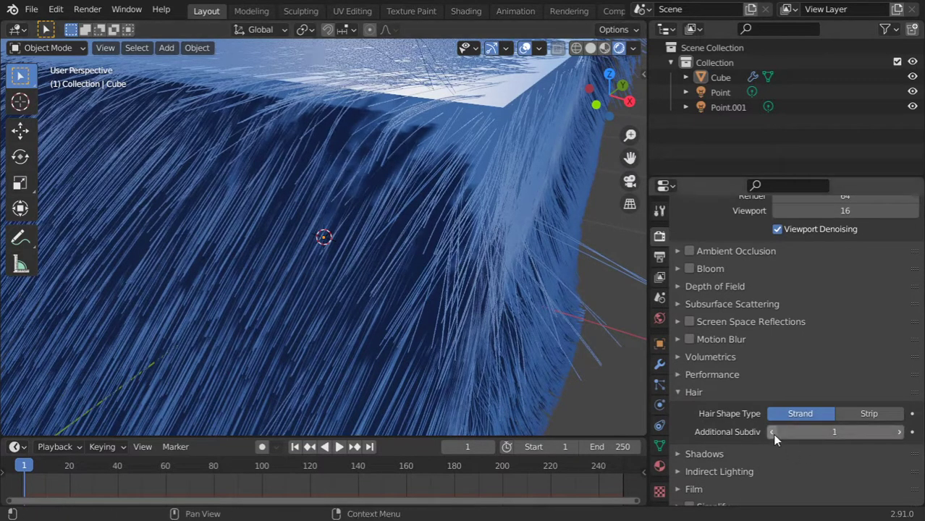
{"action": "left_click", "coordinate": [772, 433]}
Set the Fur Material's surface shader to Principled Hair BSDF
{"action": "left_click", "coordinate": [659, 465]}
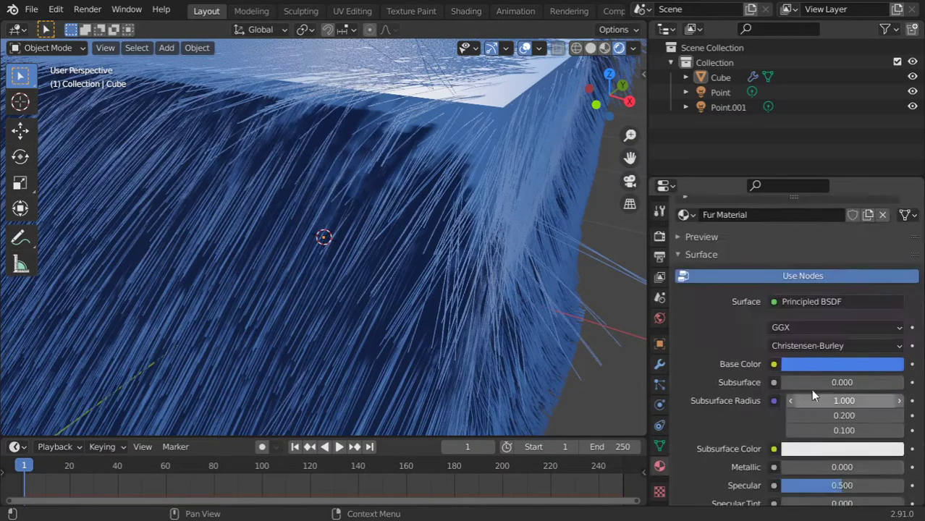
{"action": "left_click", "coordinate": [820, 304]}
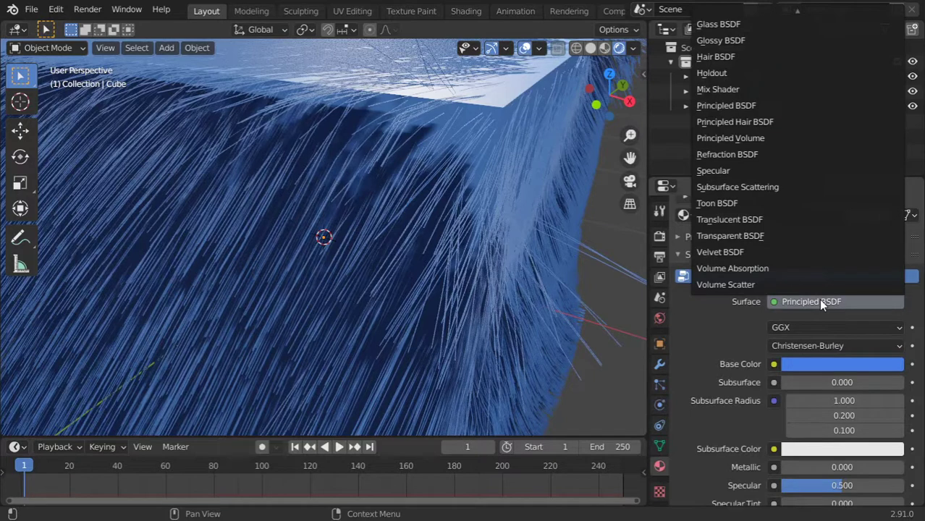
{"action": "scroll", "coordinate": [747, 23], "scroll_direction": "up", "scroll_amount": 5}
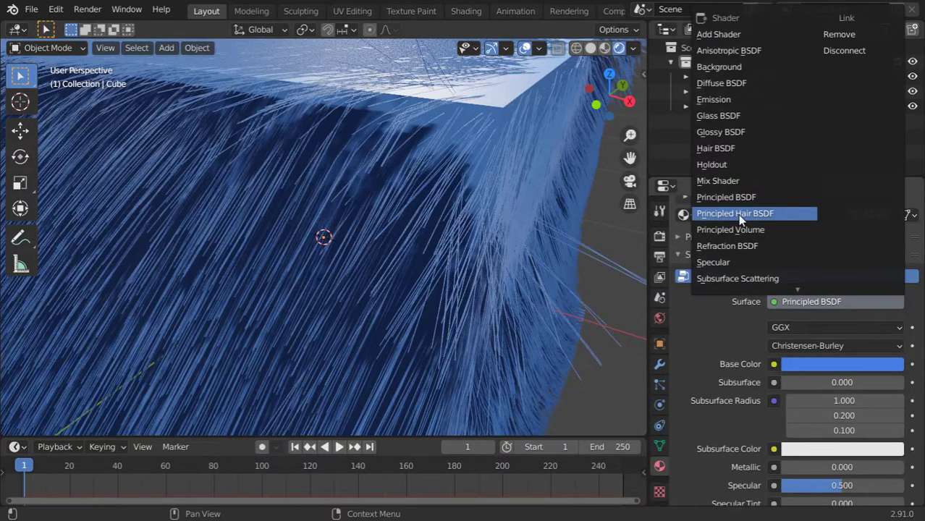
{"action": "left_click", "coordinate": [735, 213]}
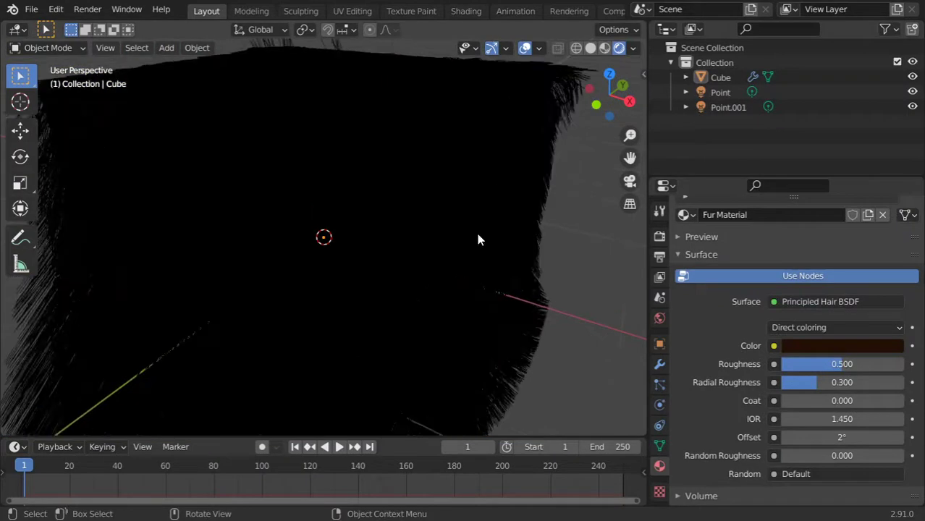
Orbit around the darkened fur cube and return to Render Properties
{"action": "middle_click_drag", "start_coordinate": [477, 240], "coordinate": [461, 272]}
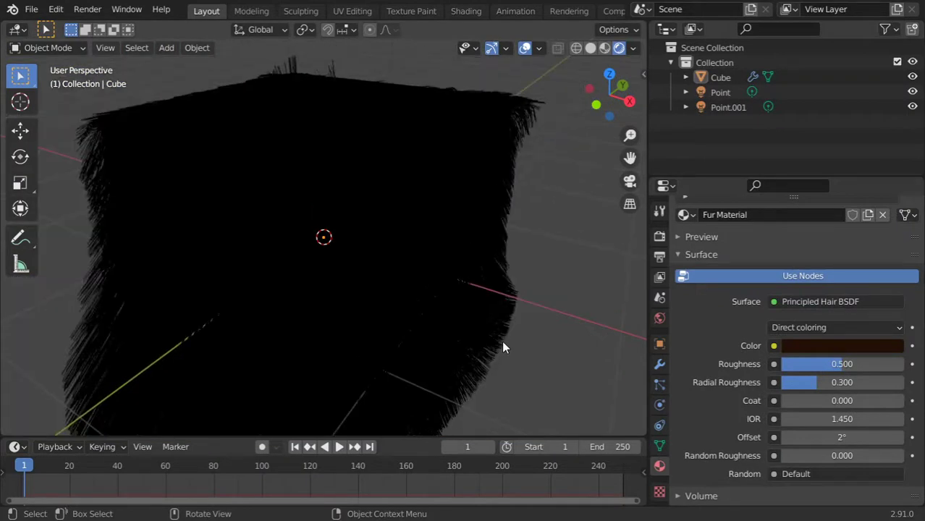
{"action": "left_click", "coordinate": [659, 211]}
{"action": "left_click", "coordinate": [659, 236]}
Switch the render engine to Cycles and draw a render region over the cube's top corner
{"action": "left_click", "coordinate": [809, 235]}
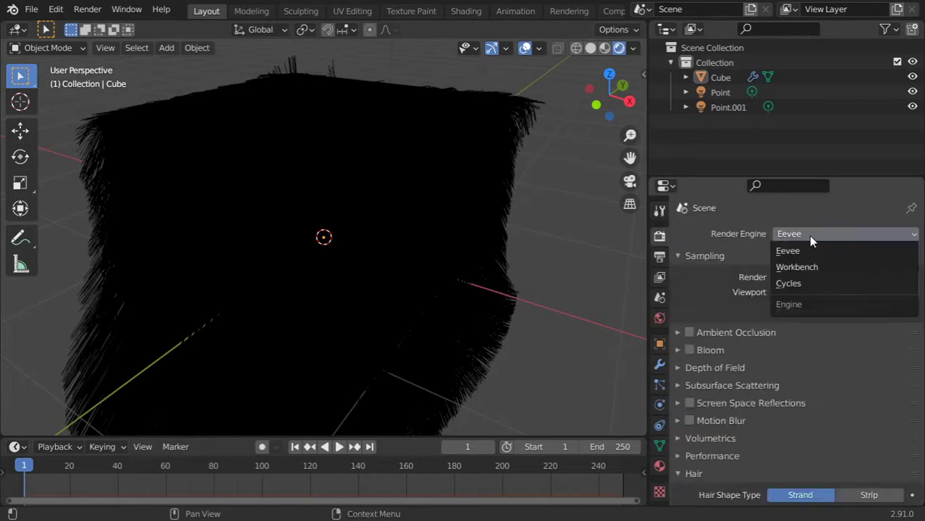
{"action": "key", "text": "Return"}
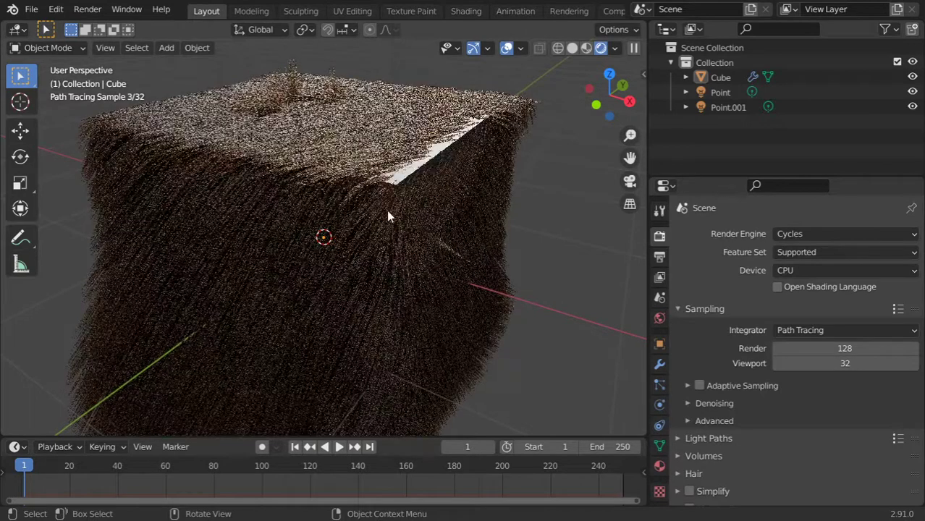
{"action": "key", "text": "ctrl+b"}
{"action": "mouse_move", "coordinate": [388, 62]}
{"action": "left_mouse_down"}
{"action": "mouse_move", "coordinate": [242, 244]}
{"action": "mouse_move", "coordinate": [77, 324]}
{"action": "left_mouse_up"}
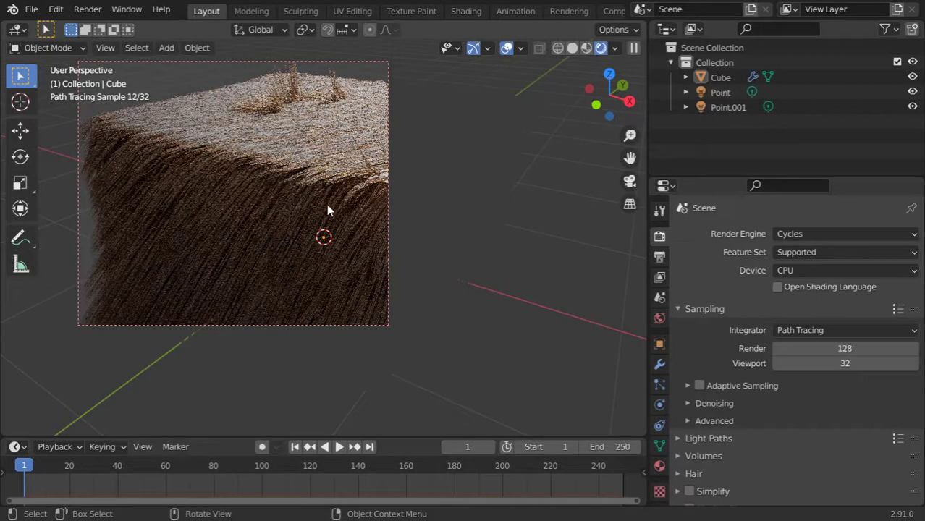
Set the fur's color parametrization to Melanin concentration
{"action": "left_click", "coordinate": [659, 465]}
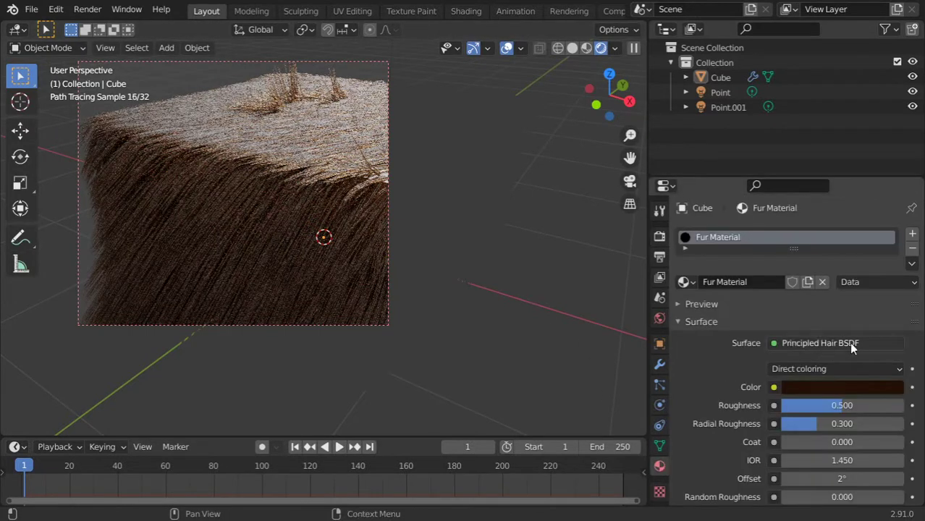
{"action": "left_click", "coordinate": [829, 370]}
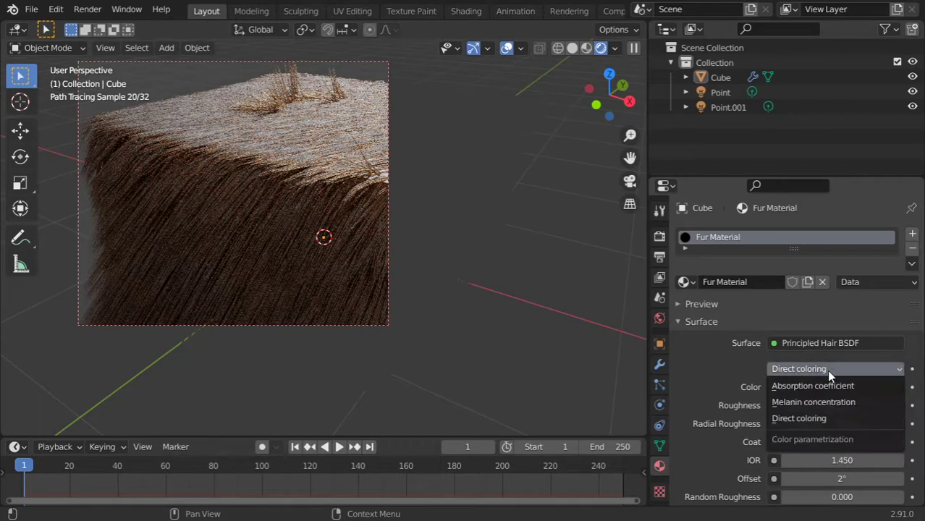
{"action": "left_click", "coordinate": [825, 401]}
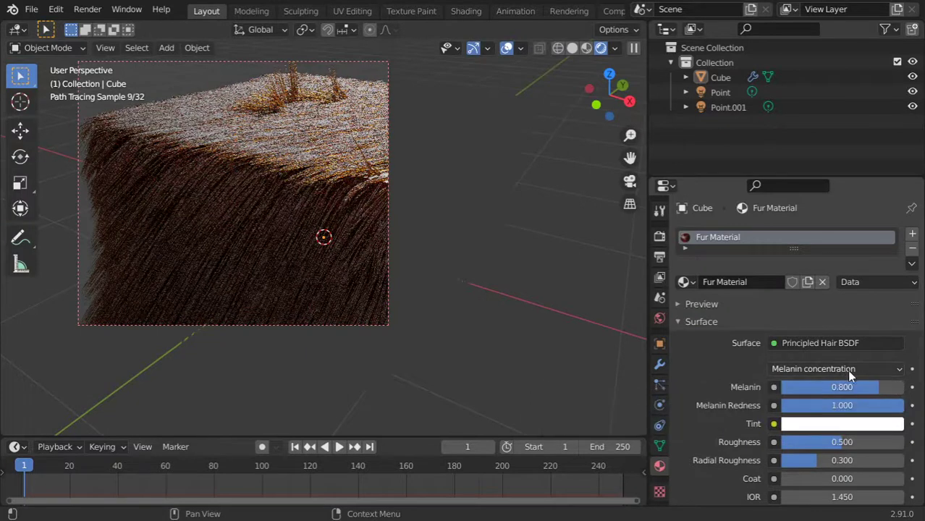
Revert to Direct coloring and lower the fur Roughness to 0.440
{"action": "left_click", "coordinate": [847, 369]}
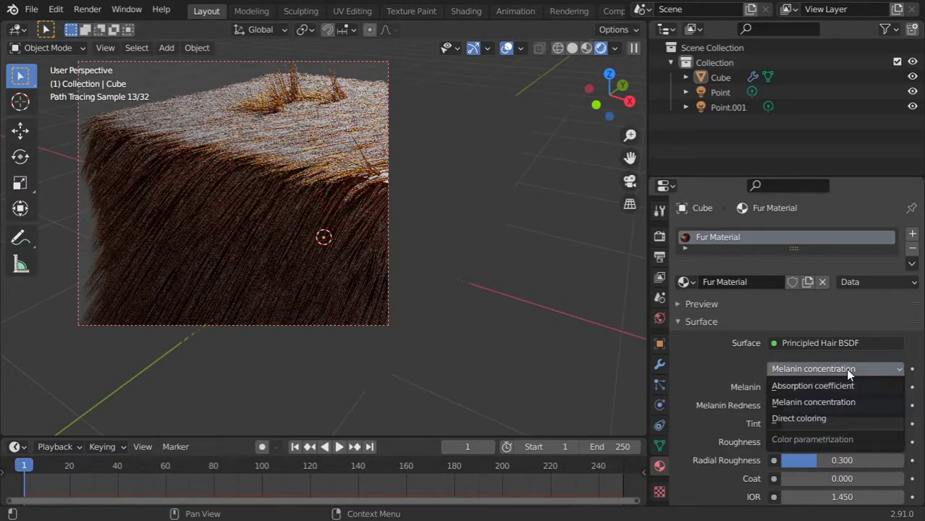
{"action": "left_click", "coordinate": [807, 419]}
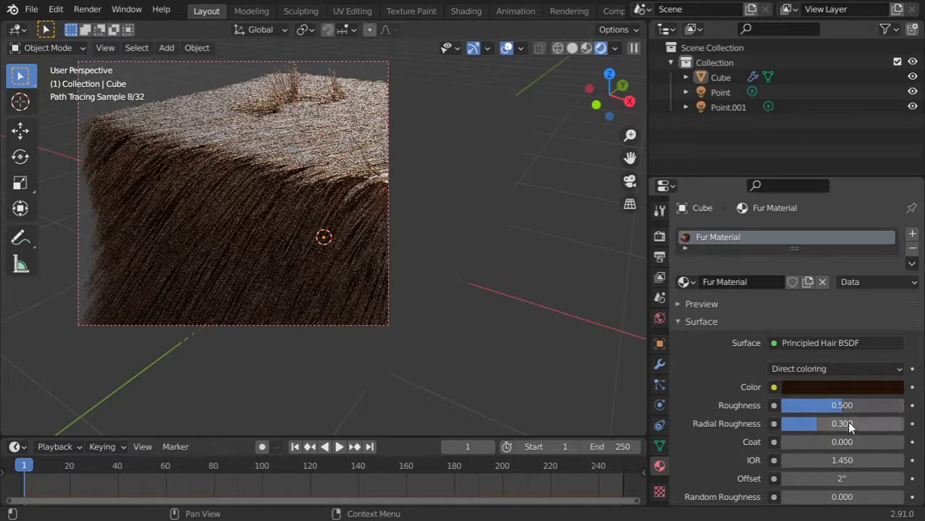
{"action": "mouse_move", "coordinate": [857, 405]}
{"action": "left_mouse_down"}
{"action": "mouse_move", "coordinate": [817, 405]}
{"action": "mouse_move", "coordinate": [823, 411]}
{"action": "left_mouse_up"}
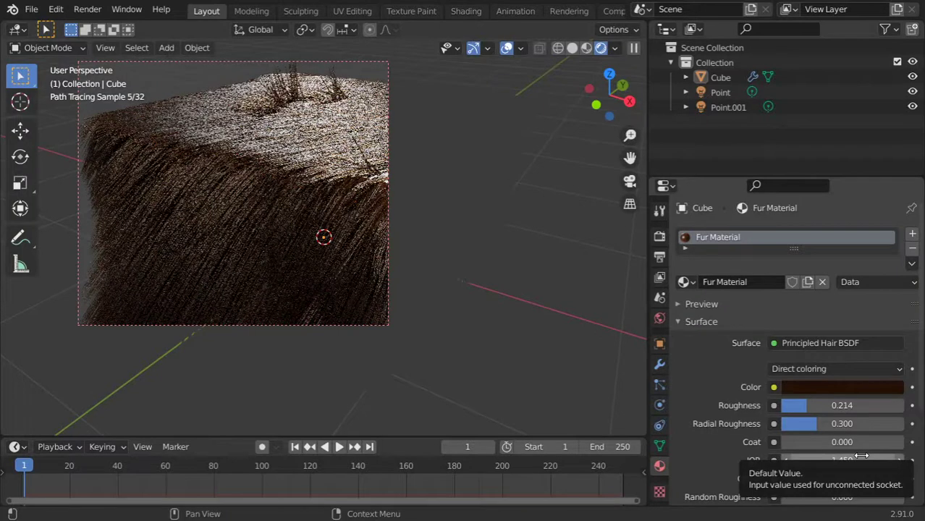
{"action": "mouse_move", "coordinate": [827, 406]}
{"action": "left_mouse_down"}
{"action": "mouse_move", "coordinate": [859, 406]}
{"action": "mouse_move", "coordinate": [834, 405]}
{"action": "left_mouse_up"}
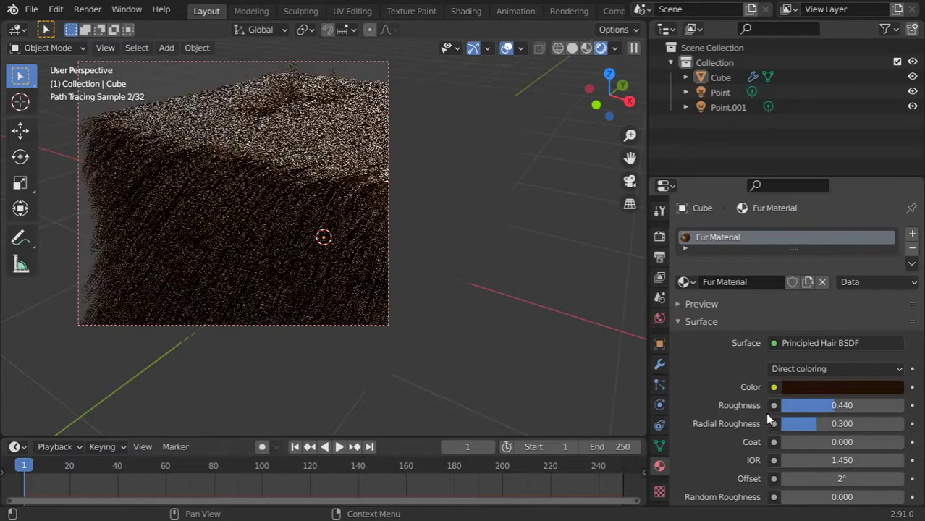